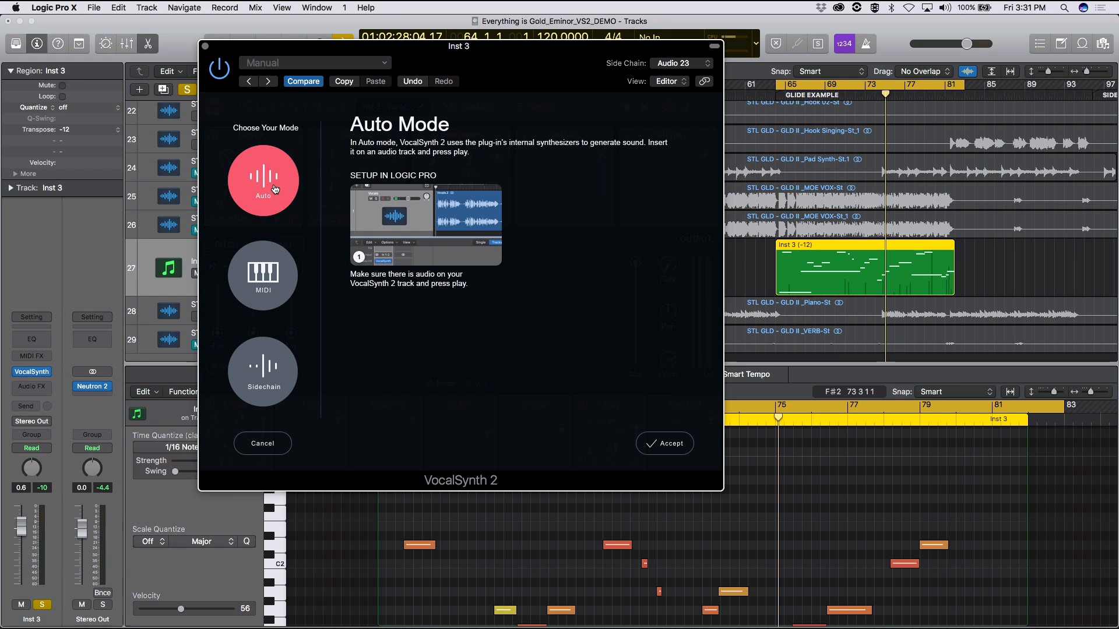
- Review the Logic Pro setup instructions for VocalSynth's MIDI, Sidechain and Auto modes
left_click(266, 271)
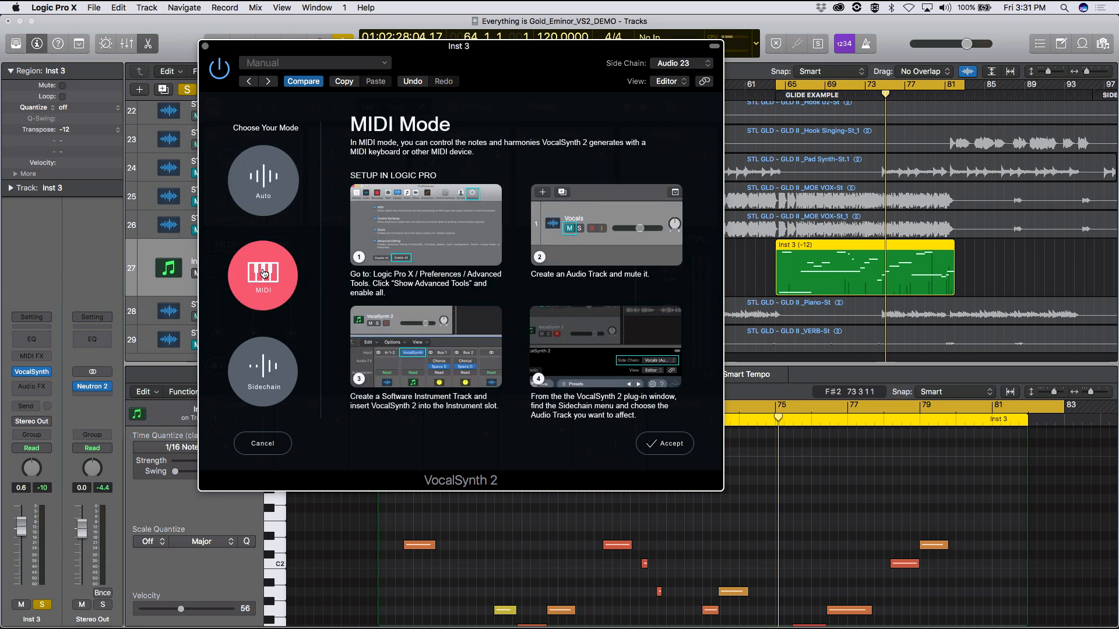
left_click(272, 360)
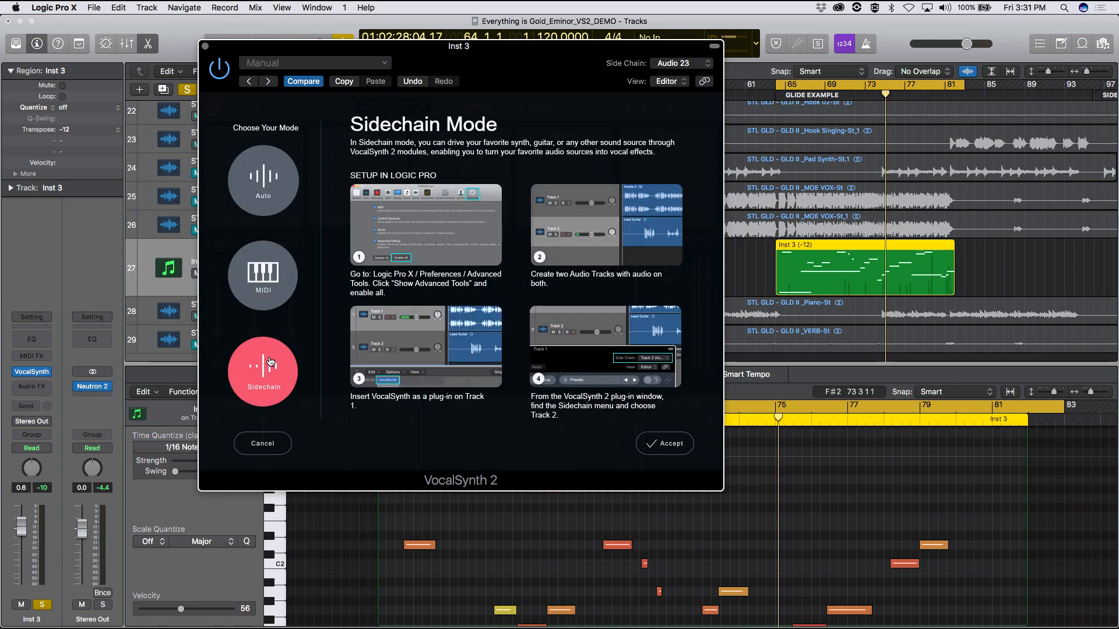
left_click(273, 292)
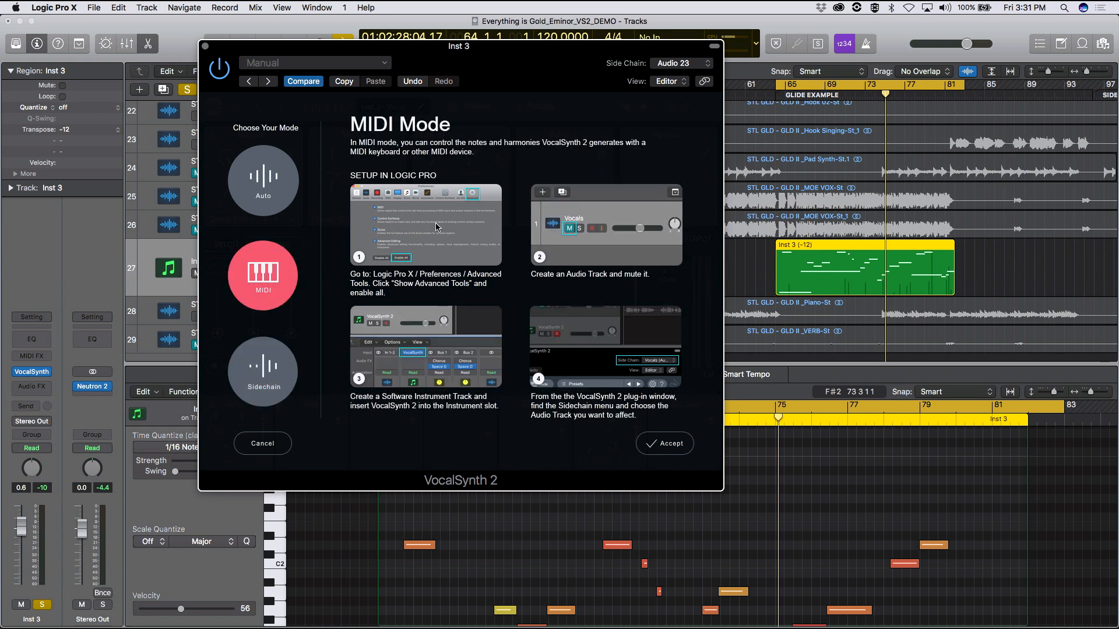
left_click(265, 378)
left_click(262, 275)
left_click(275, 182)
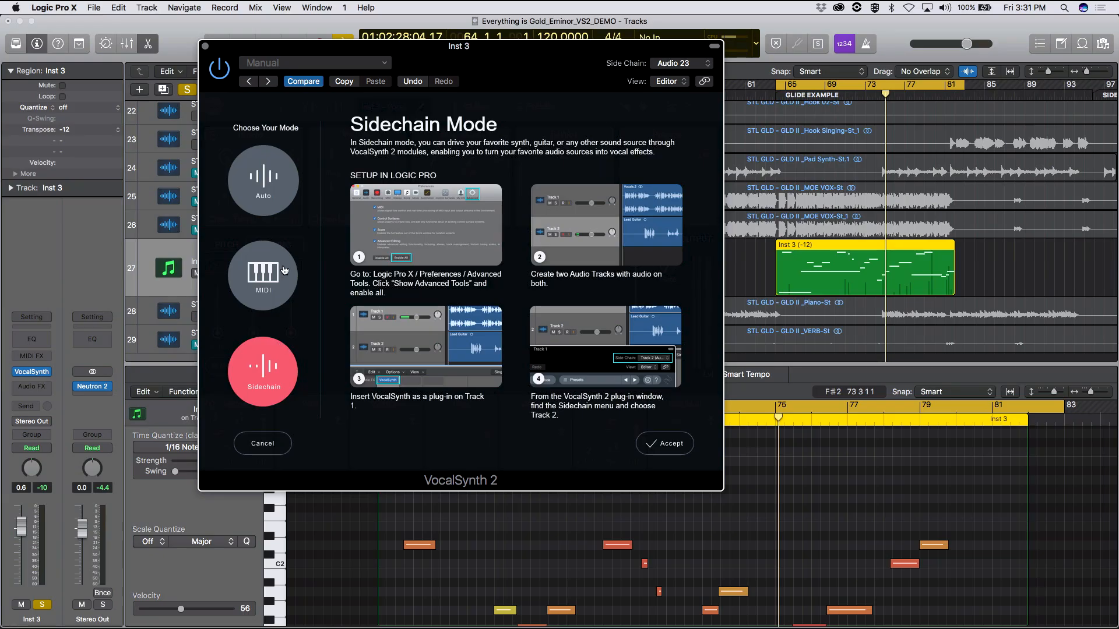
- Choose and accept MIDI mode for VocalSynth on the Inst 3 track
left_click(284, 270)
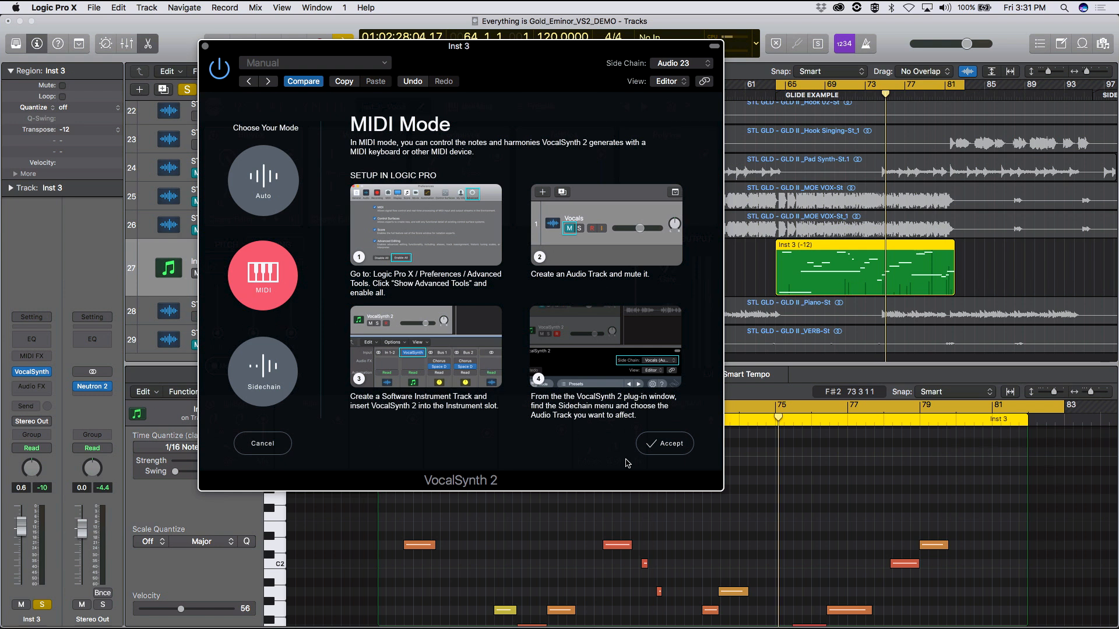
left_click(680, 446)
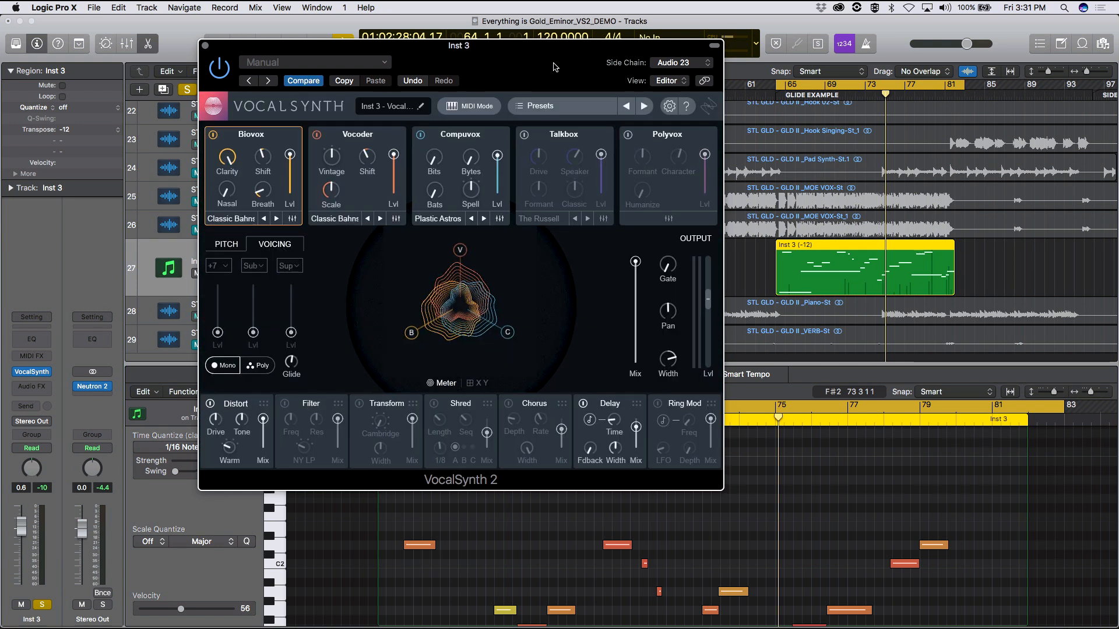
left_click_drag(528, 73, 453, 73)
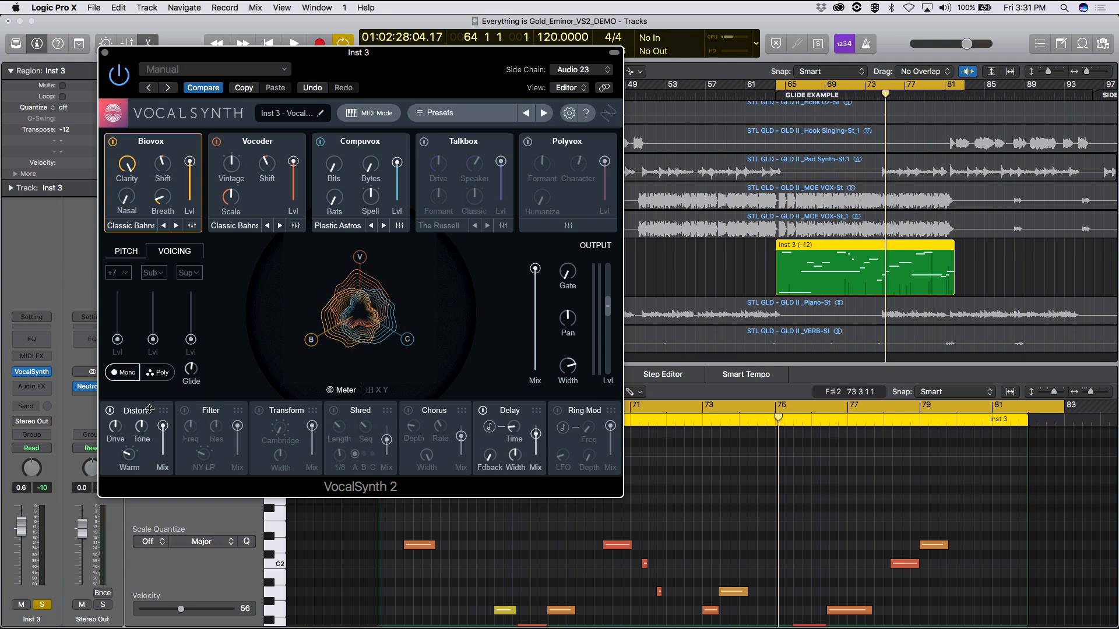
- Audition the Inst 3 region with a low Glide, set Glide to 90 and listen again
mouse_move(191, 369)
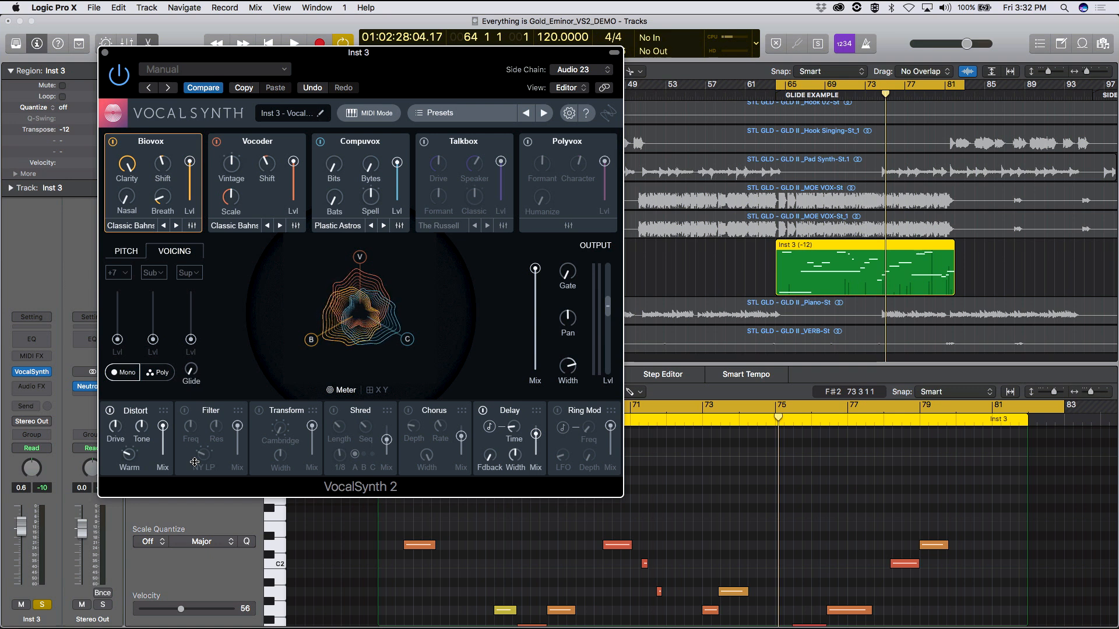
key("space")
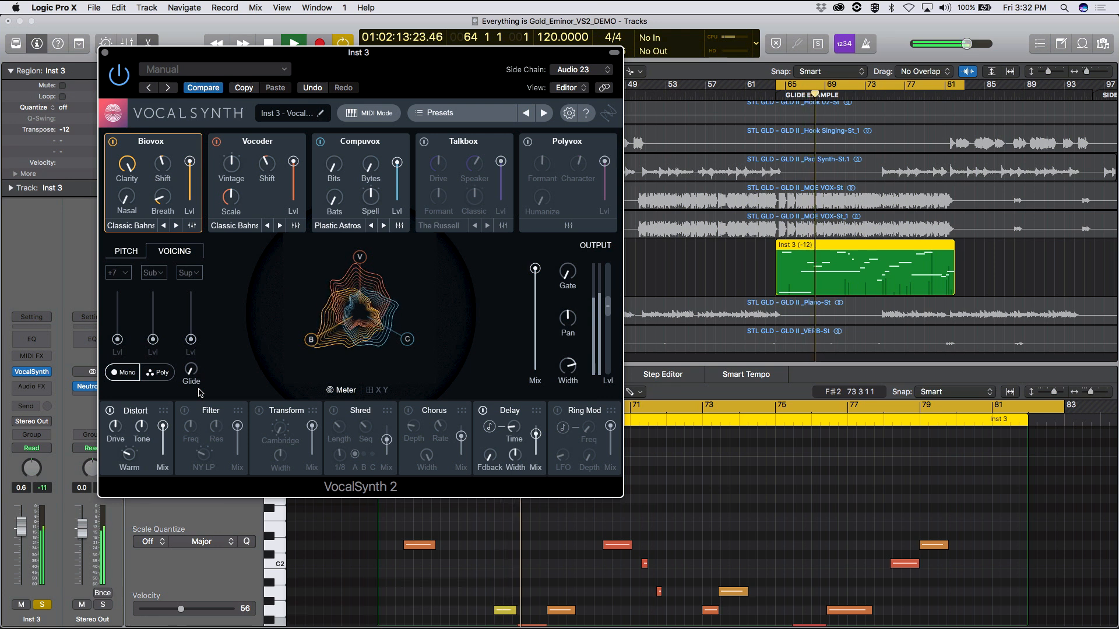
key("space")
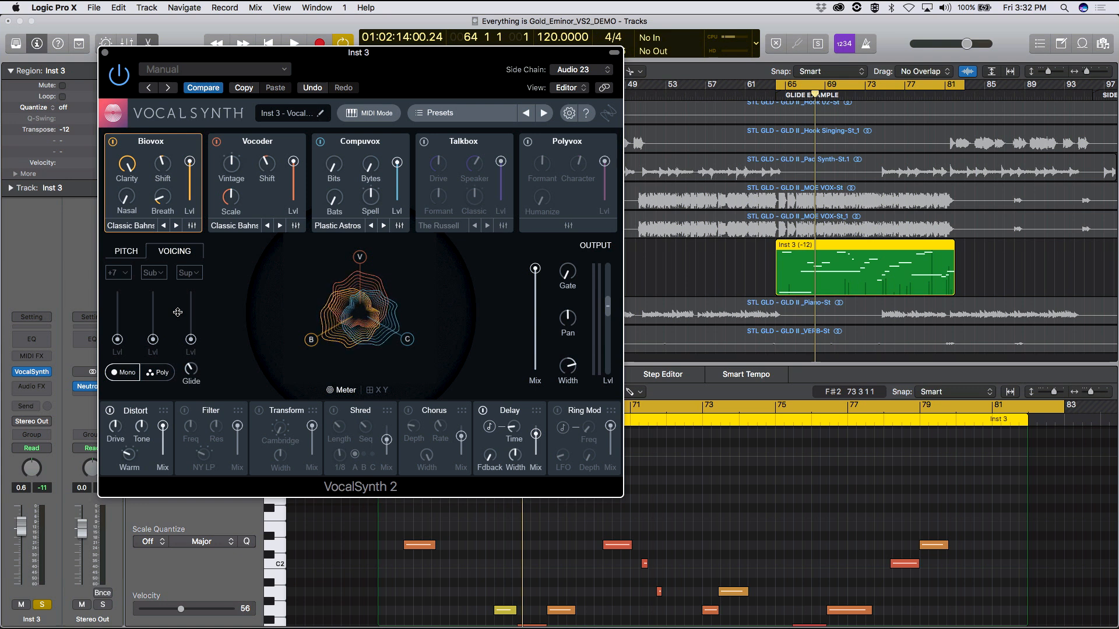
key("space")
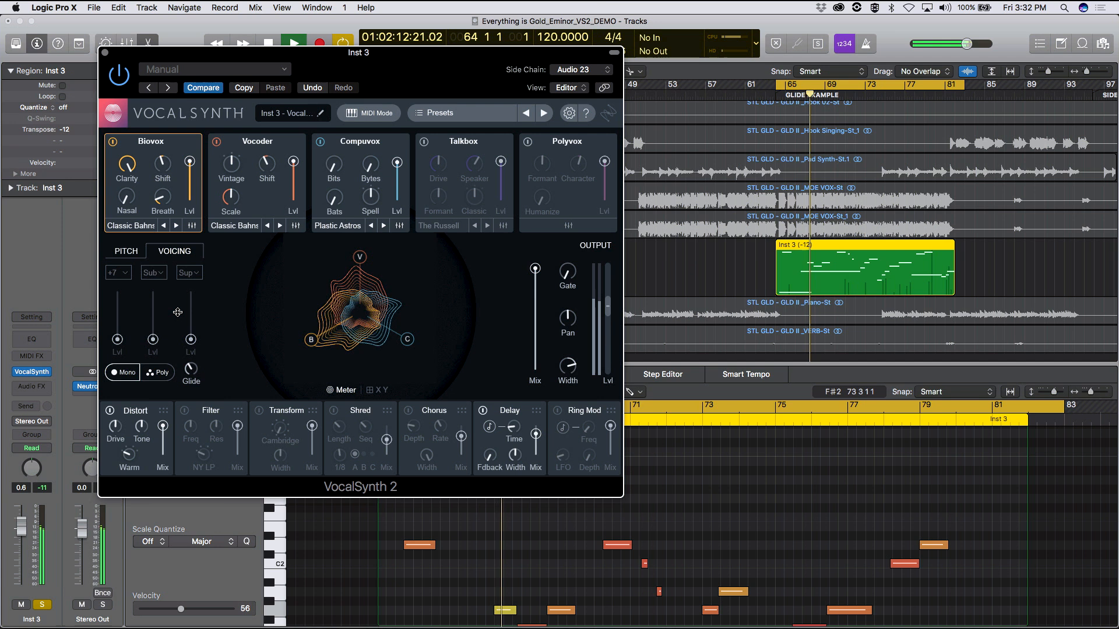
key("space")
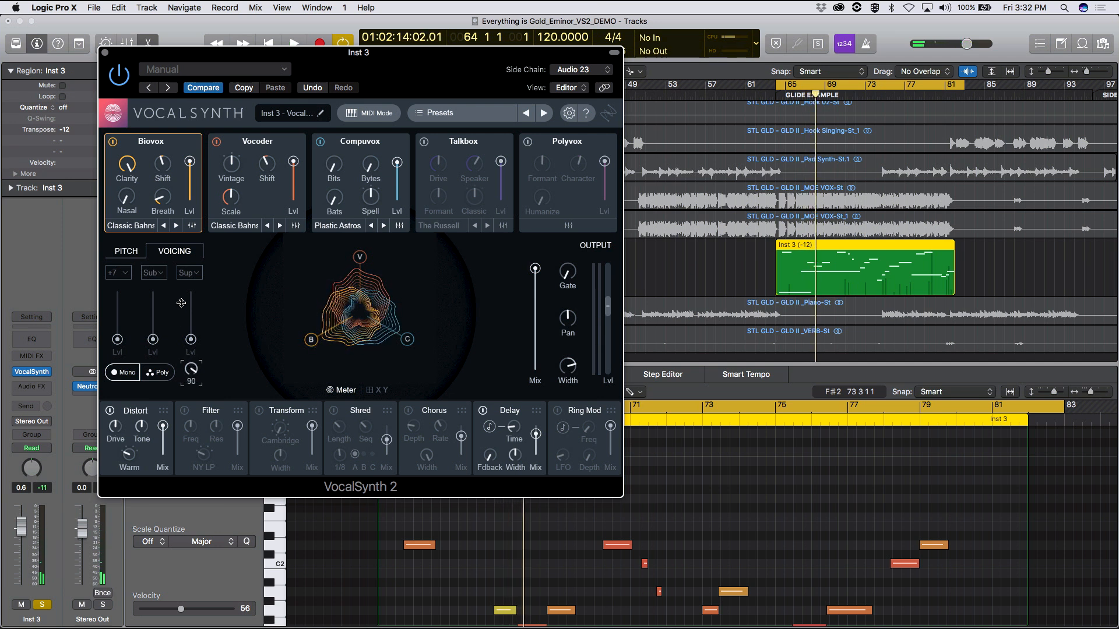
key("space")
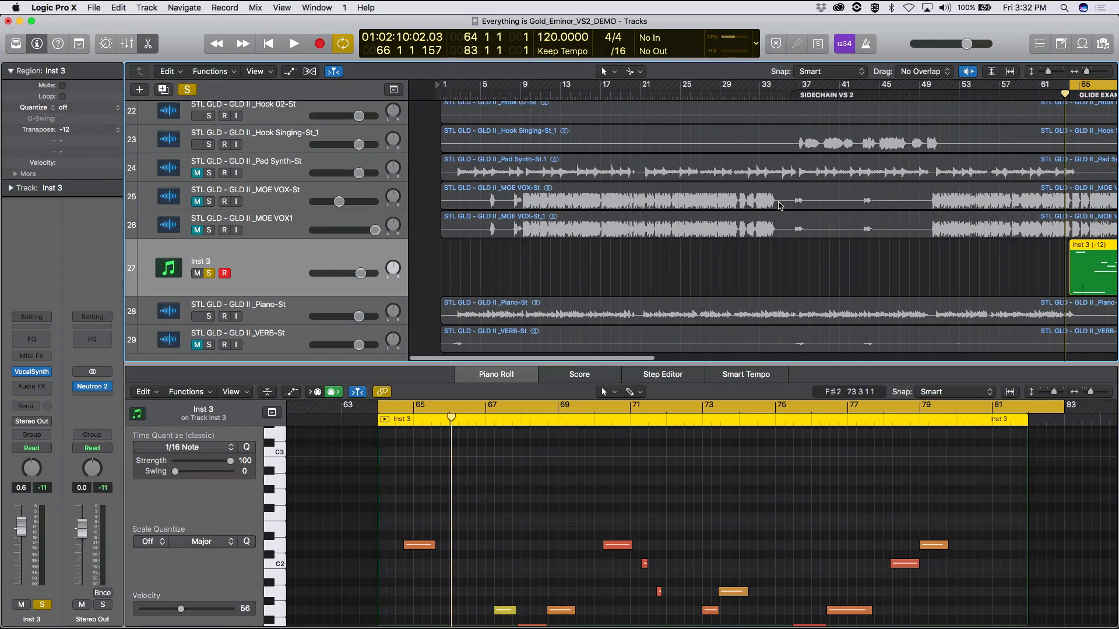
- Set the cycle range over the SIDECHAIN VS 2 section, from bar 37 to bar 51
scroll(622, 255, "down", 2)
scroll(622, 255, "up", 2)
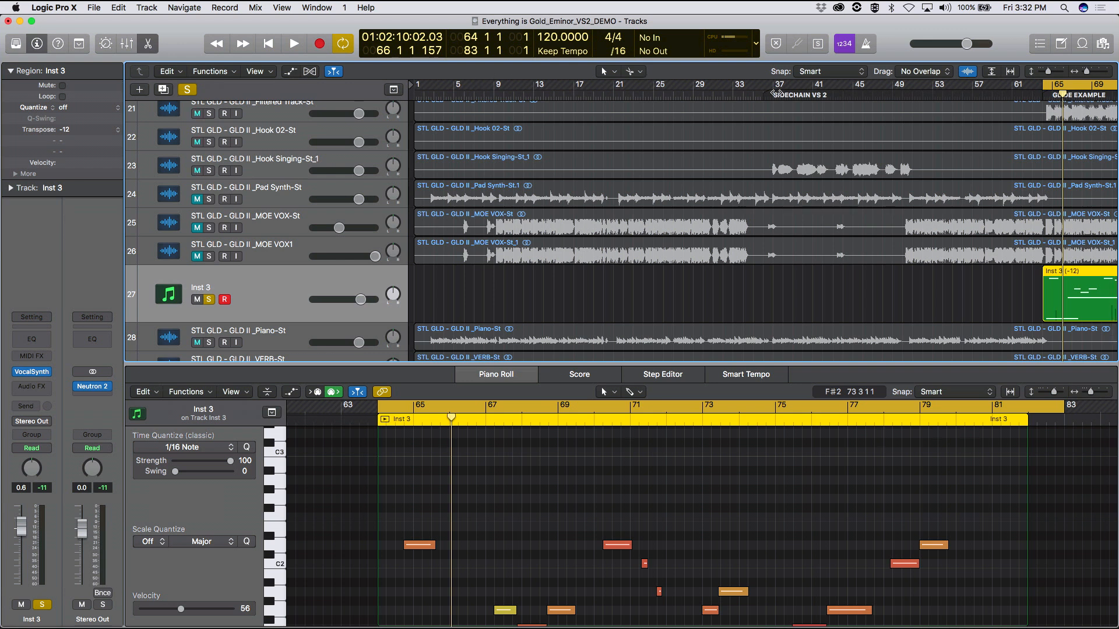
left_click_drag(771, 84, 916, 85)
- Take Inst 3 out of solo, then solo and select the Hook Singing-St_1 track
left_click(204, 301)
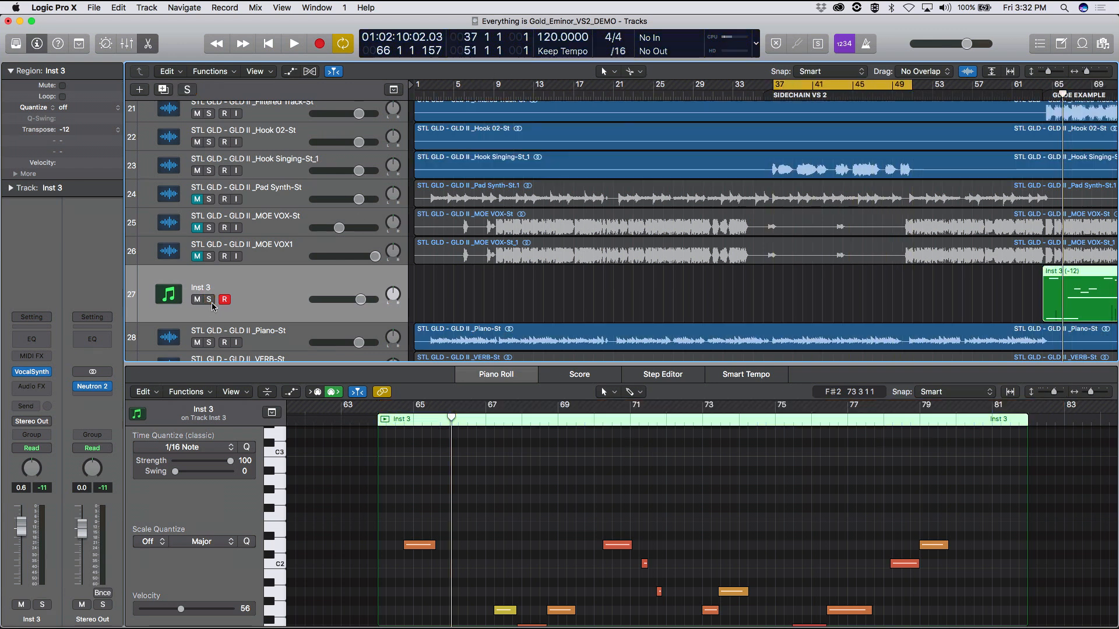
left_click(209, 172)
left_click(302, 167)
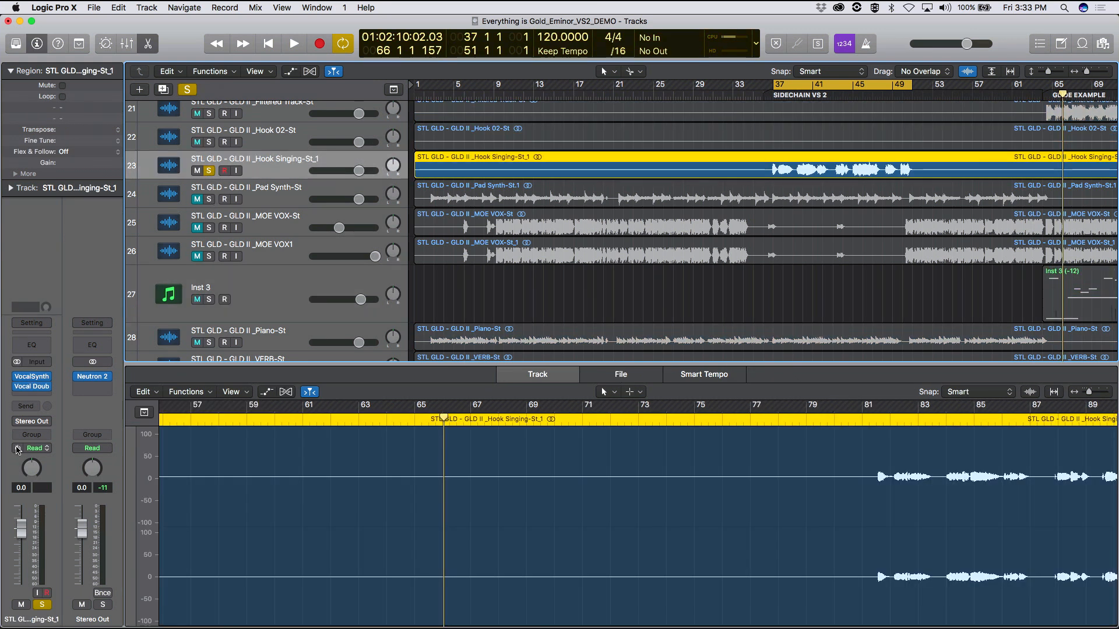
- Remove the Vocal Doubler plug-in from the Hook Singing track and open its VocalSynth plug-in
left_click(46, 387)
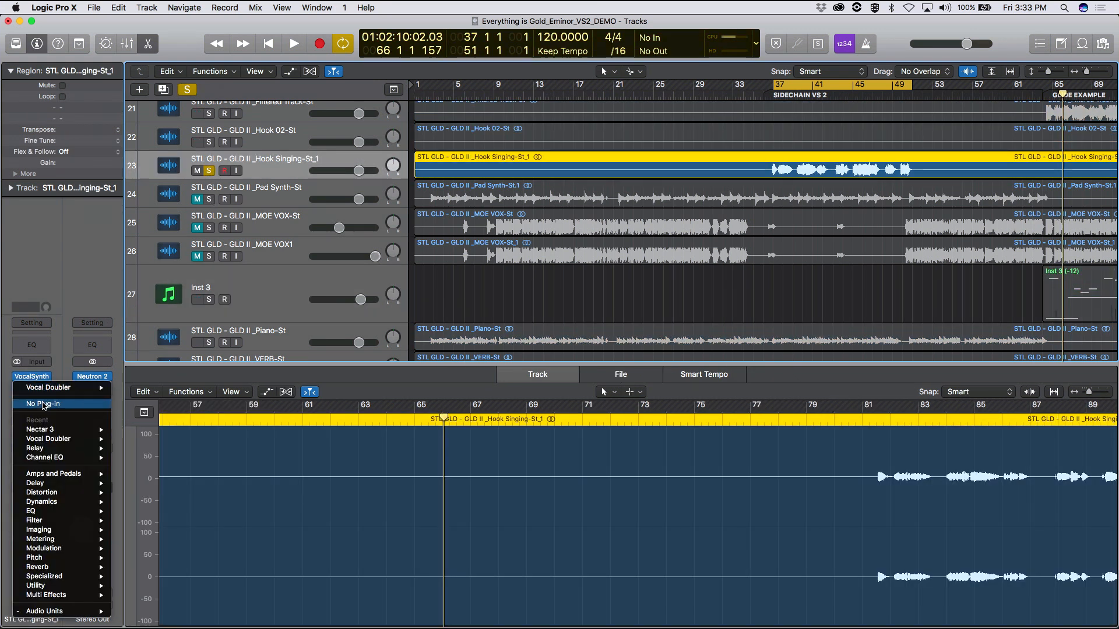
left_click(43, 404)
left_click(36, 386)
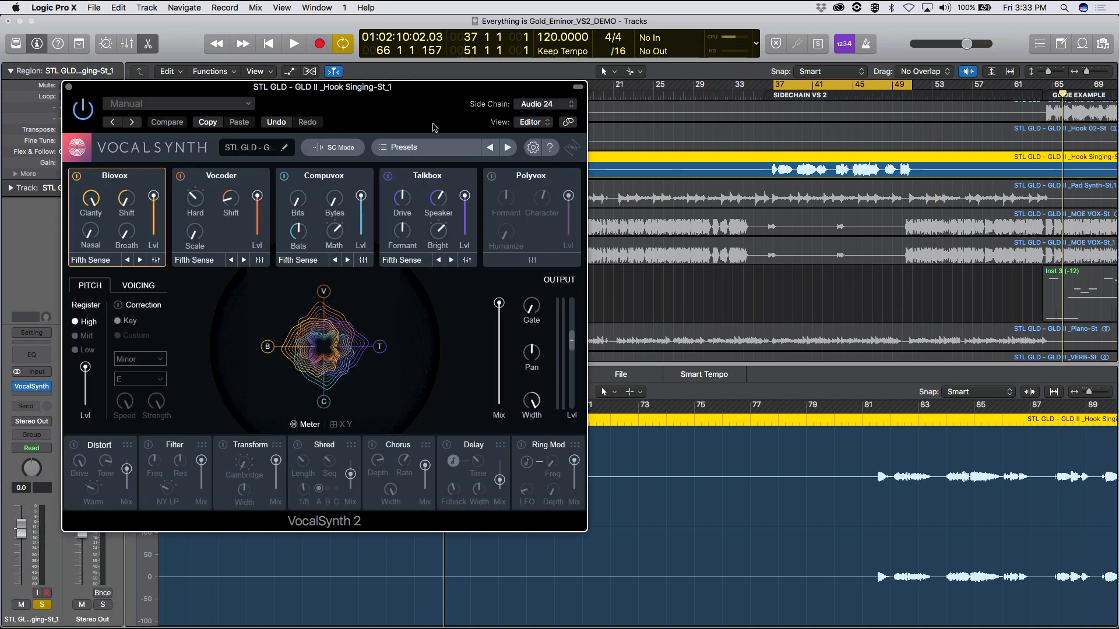
- Check the mode selection for the Hook Singing track's VocalSynth and accept Sidechain mode
left_click(437, 152)
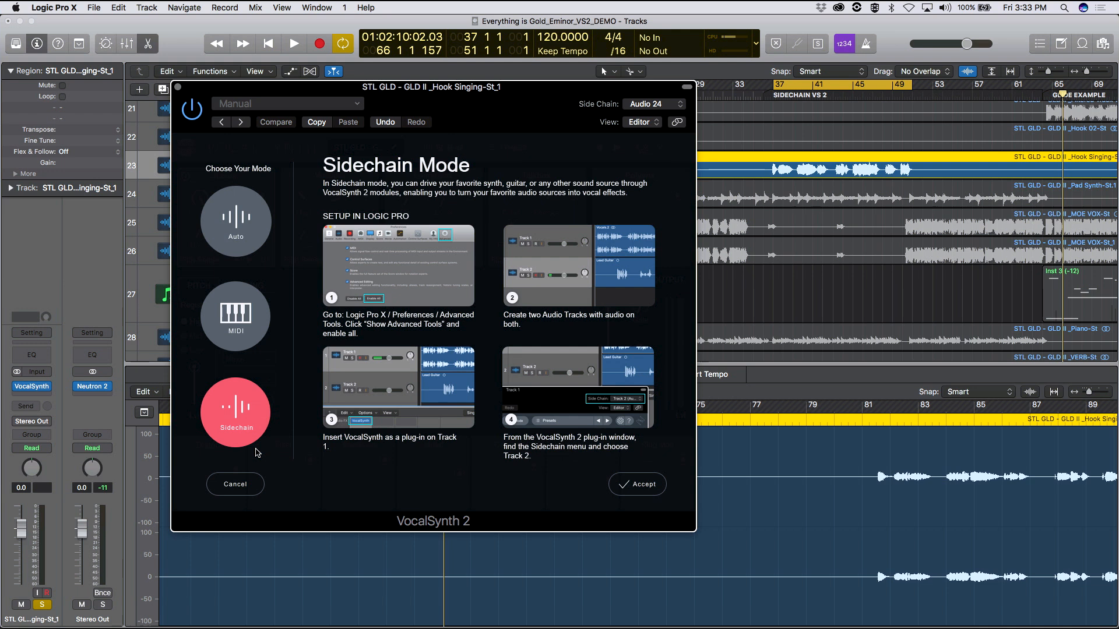
left_click(636, 484)
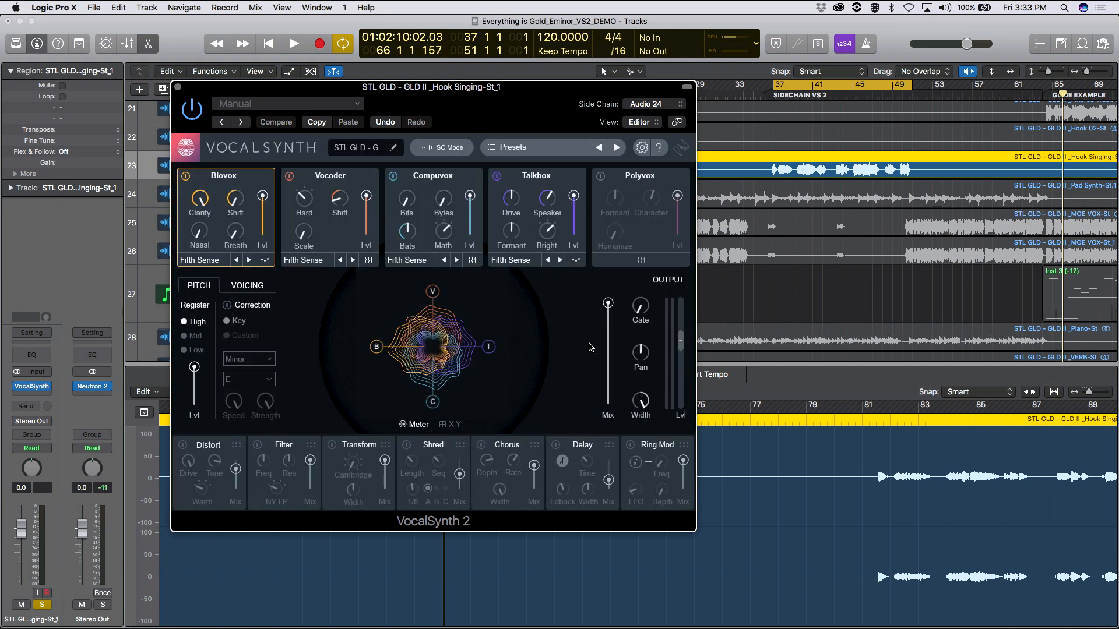
left_click_drag(523, 107, 694, 137)
- Audition the dry vocal with VocalSynth's output Mix at 0, then restore the Mix to maximum
key("space")
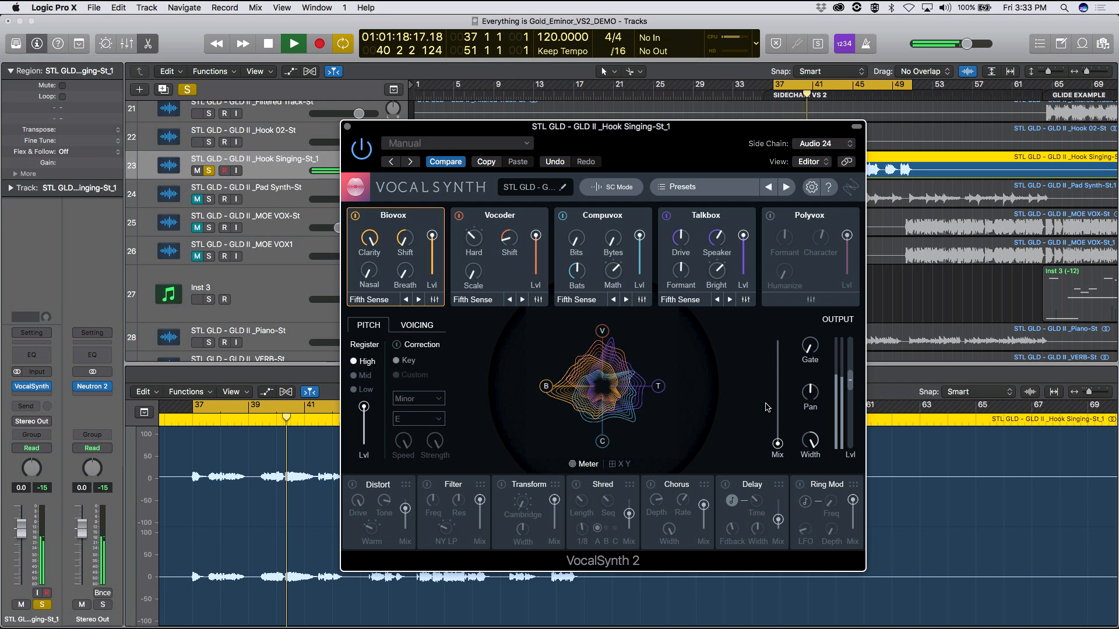
key("space")
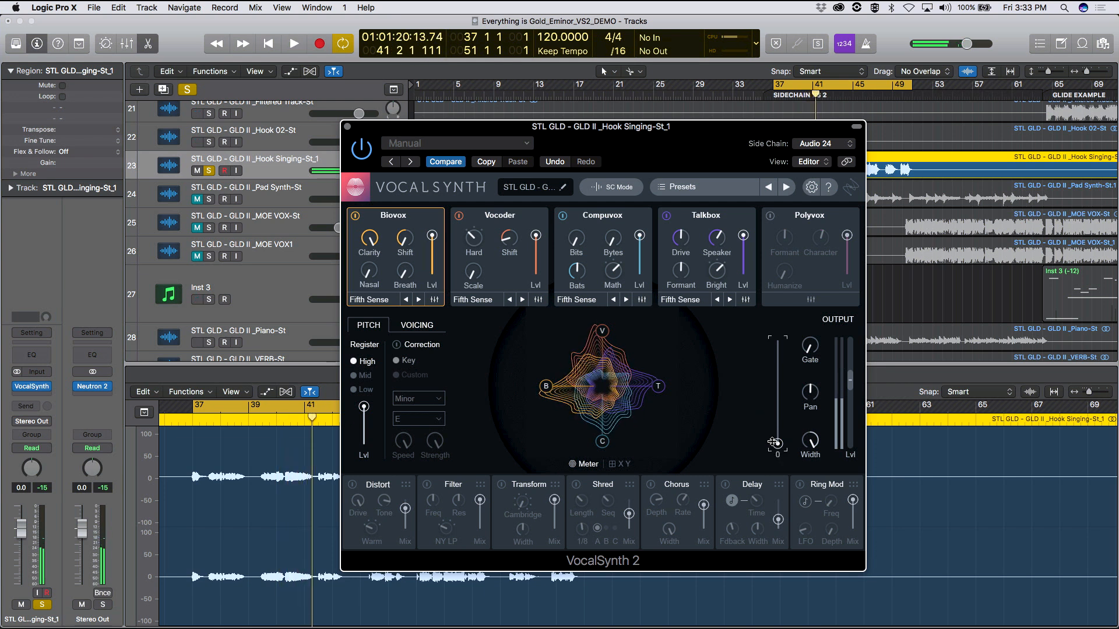
left_click_drag(775, 444, 771, 299)
- Play the processed vocal and lower the Pitch section's level to 0 while listening
key("space")
mouse_move(364, 422)
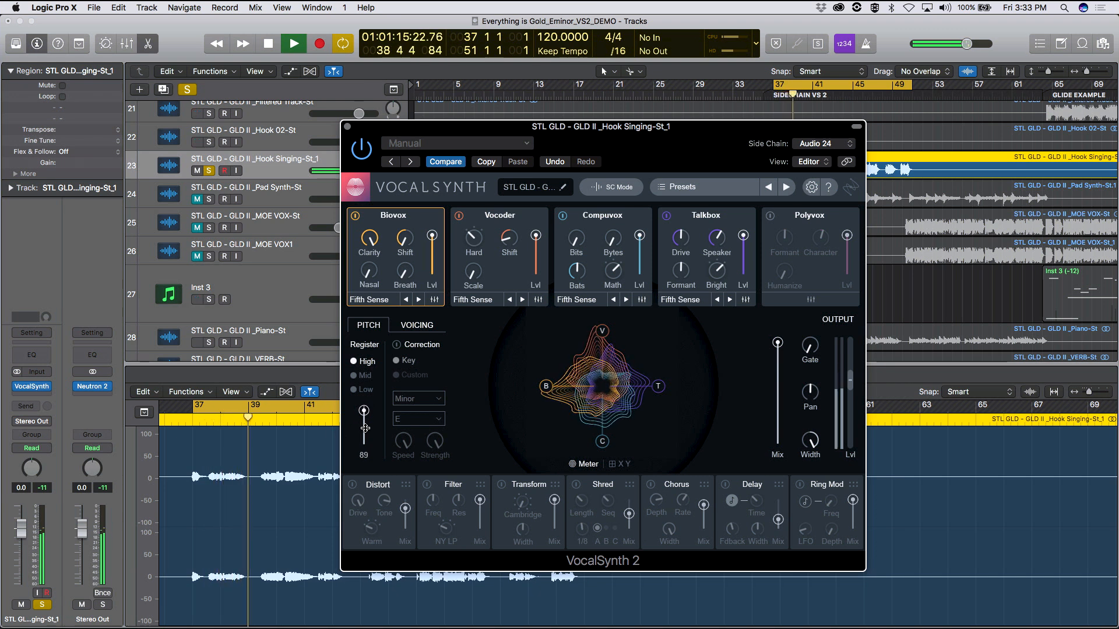
left_click_drag(364, 422, 364, 448)
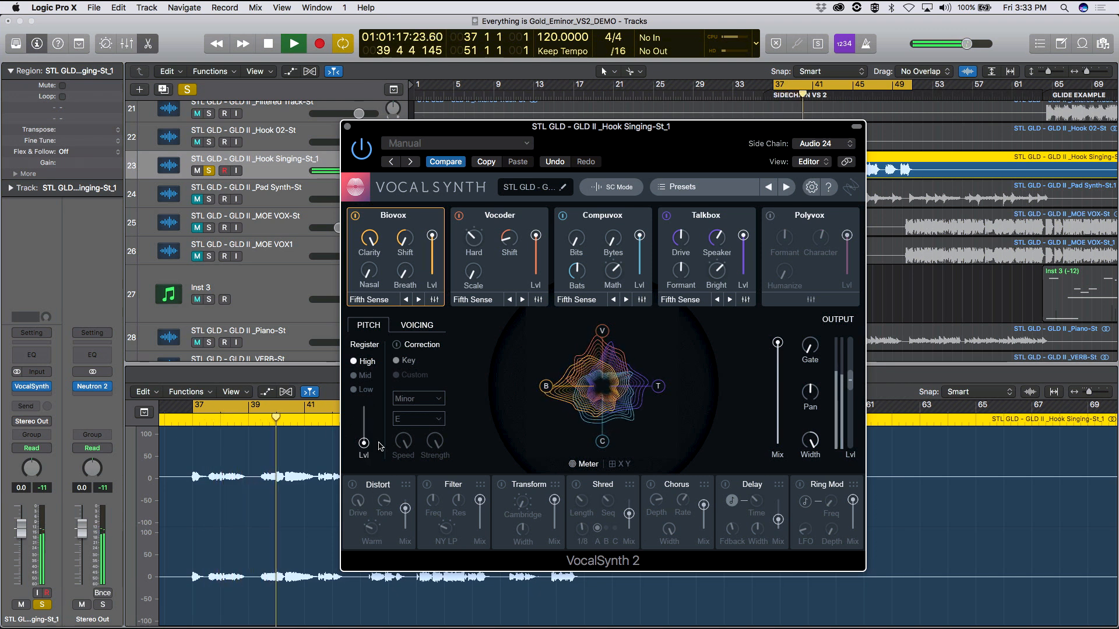
mouse_move(364, 443)
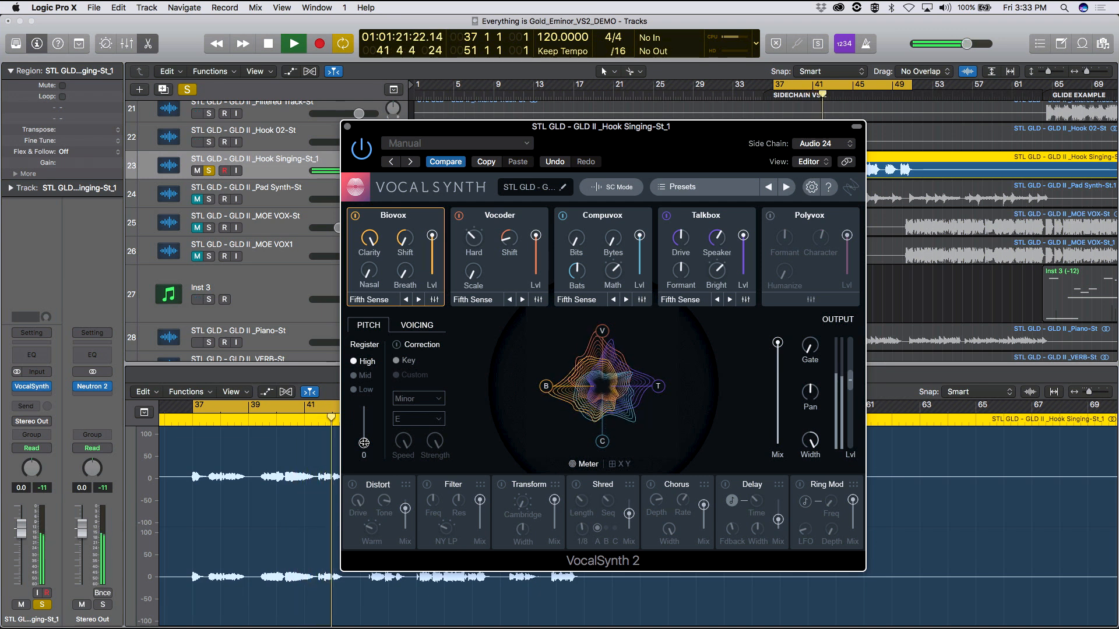
key("space")
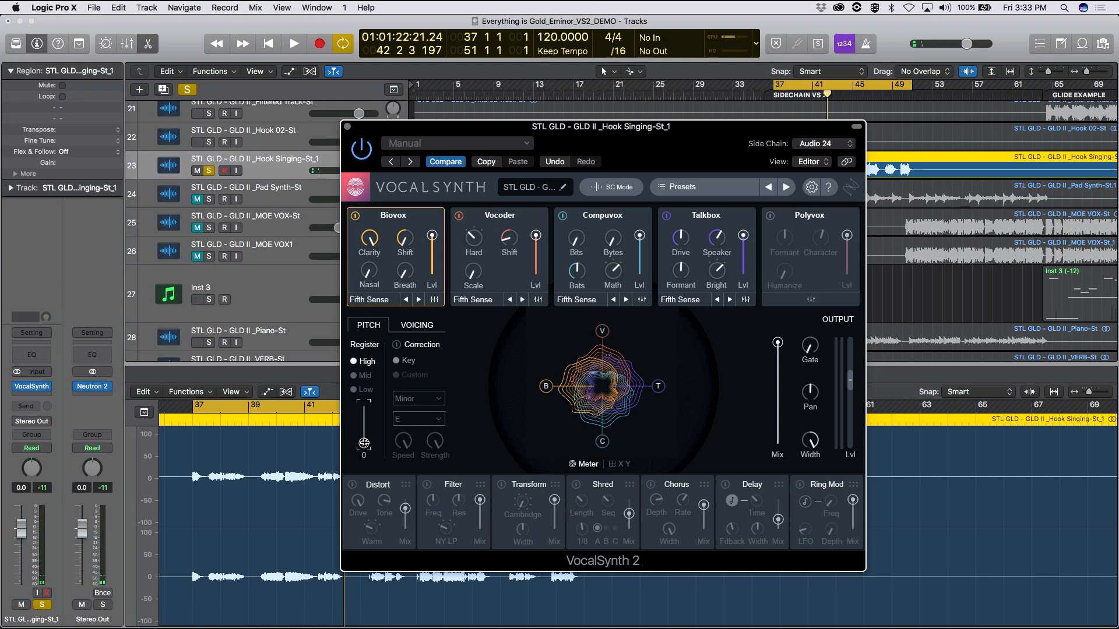
- Compare the vocal with the Pitch section's level at 100, then return the level to 0
left_click_drag(364, 443, 362, 406)
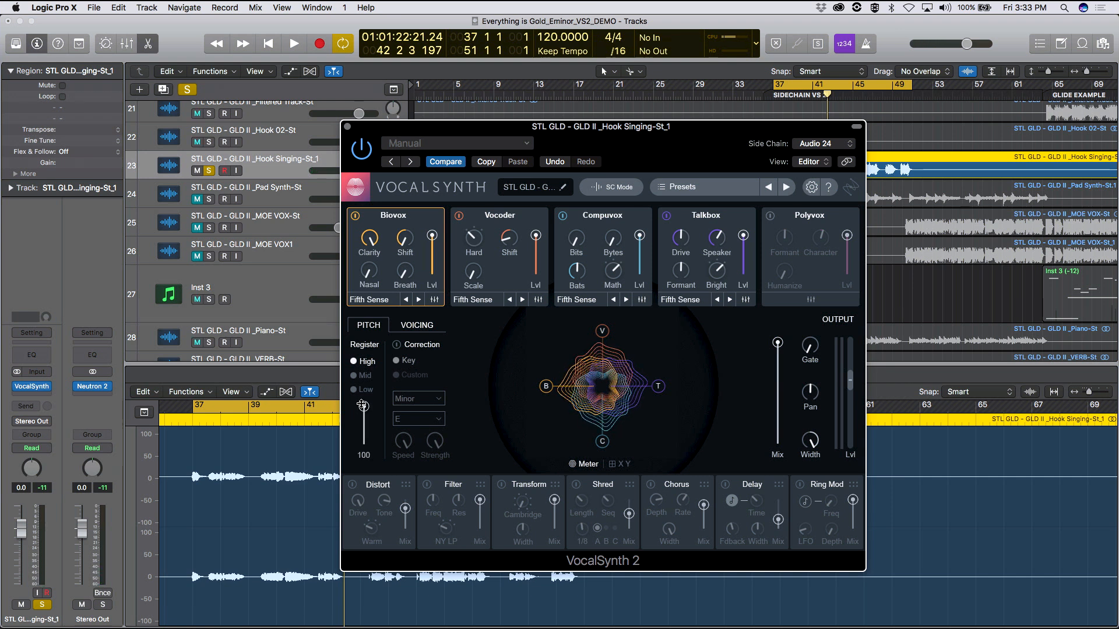
key("space")
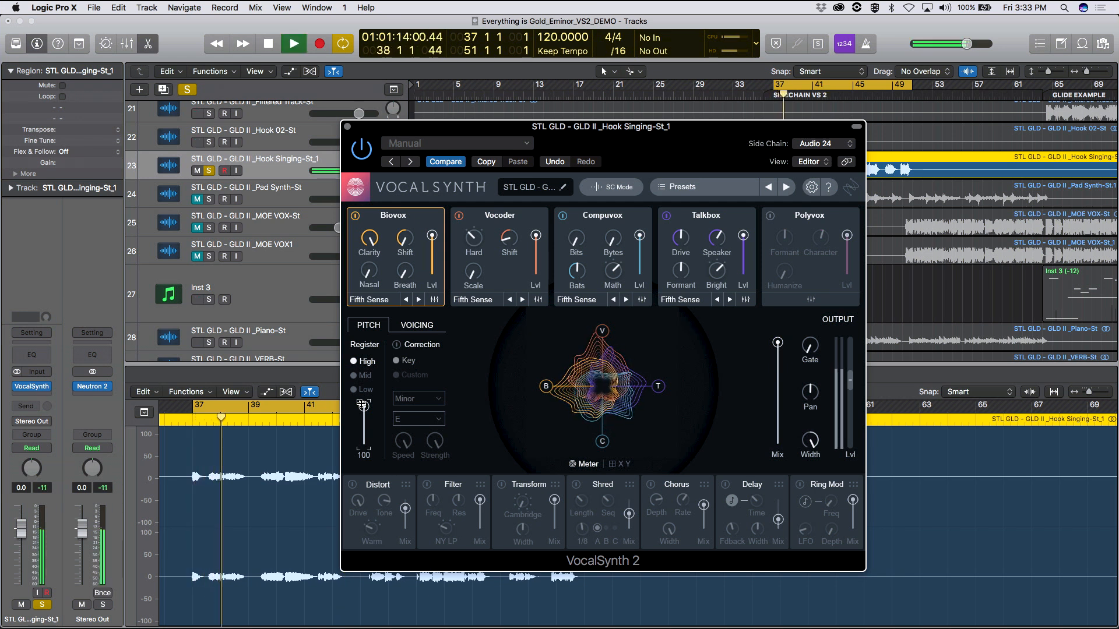
key("space")
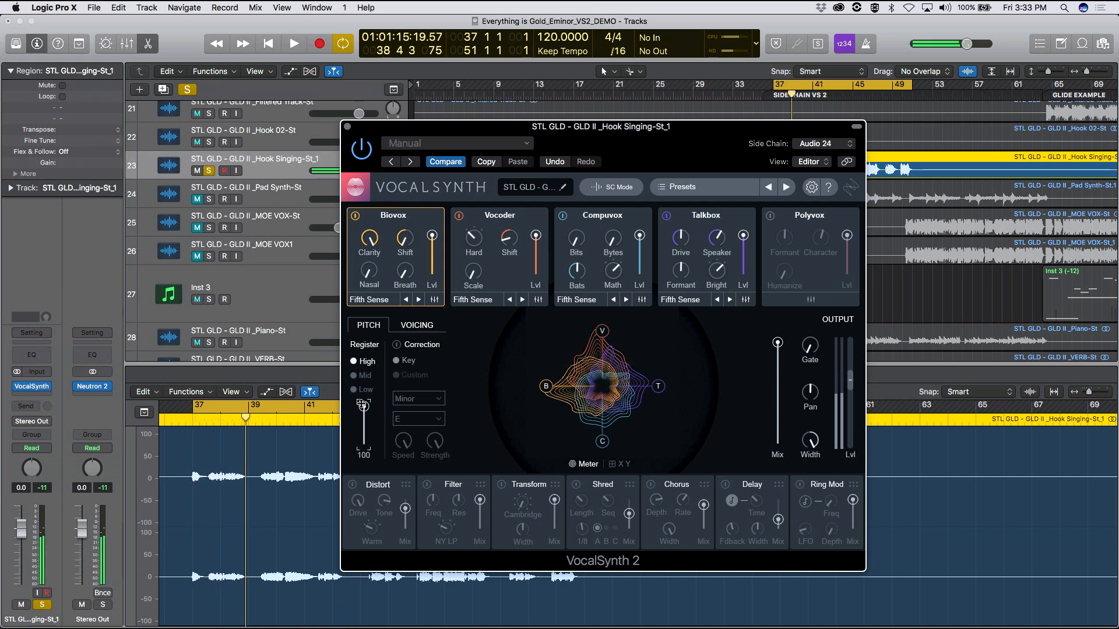
left_click_drag(362, 405, 369, 607)
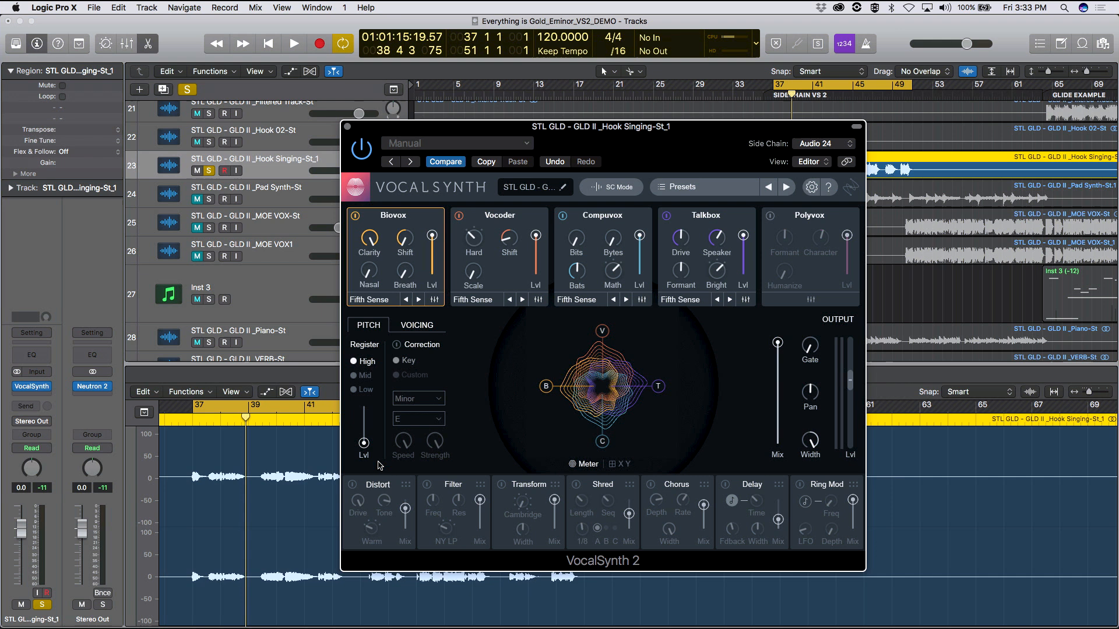
- Audition the Biovox module with Breath raised to 100, then bring Breath back down
mouse_move(406, 277)
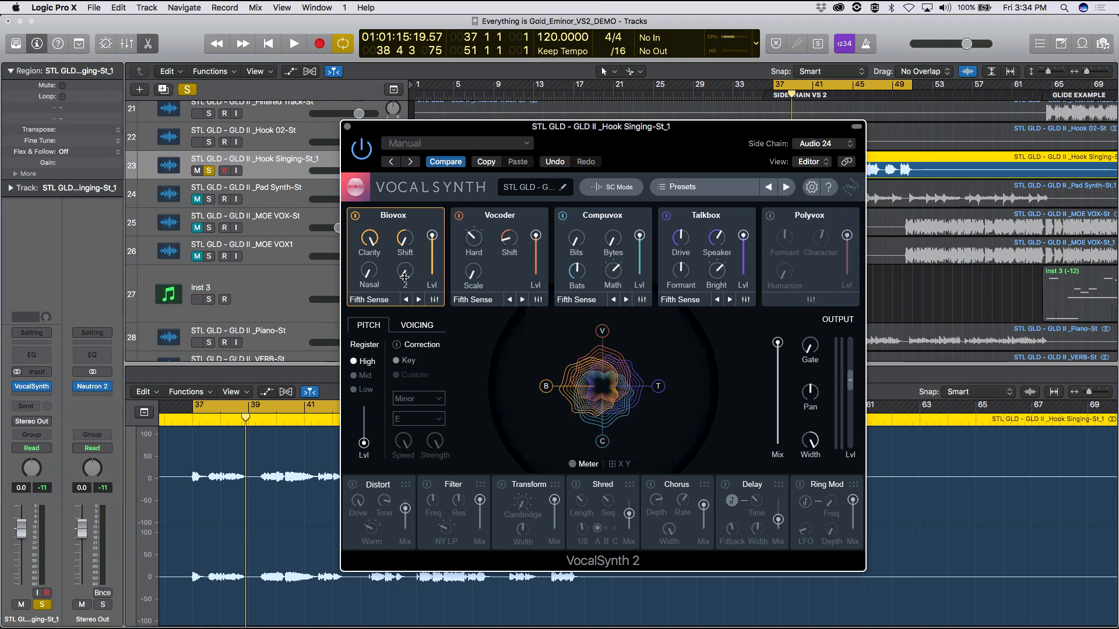
left_click_drag(403, 272, 360, 133)
key("space")
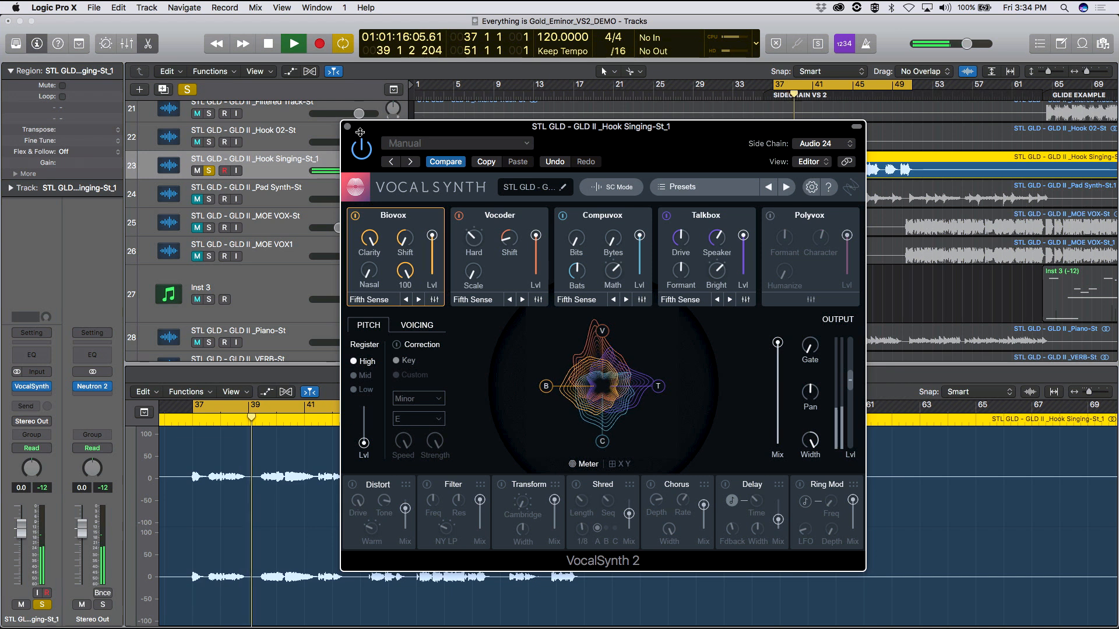
left_click_drag(360, 132, 379, 207)
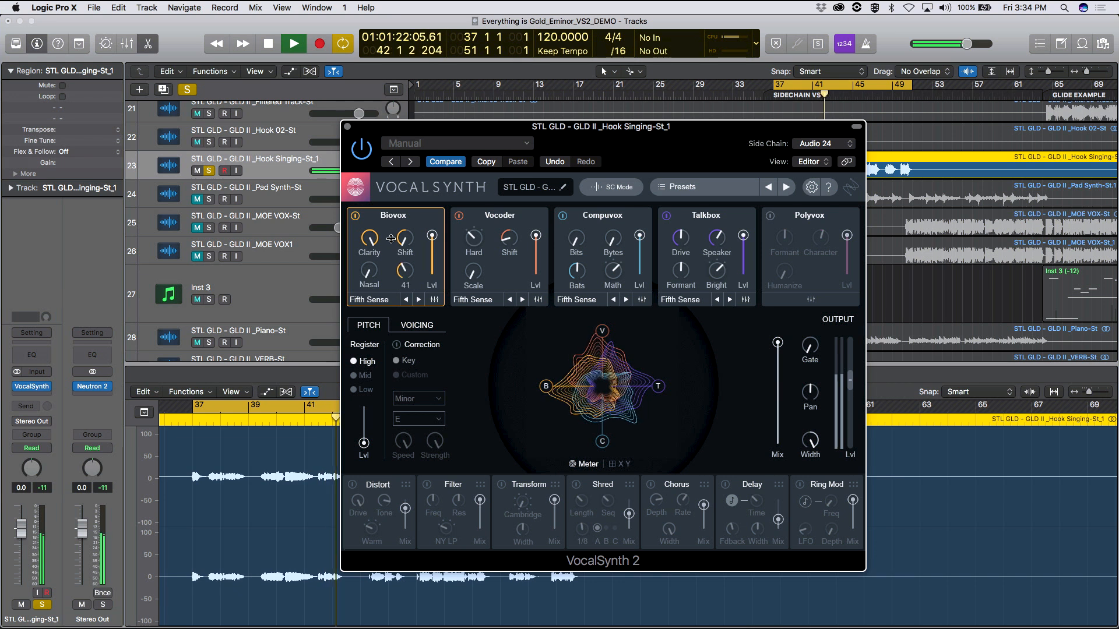
- Lower the Biovox and Compuvox levels and play the section with the new module balance
key("space")
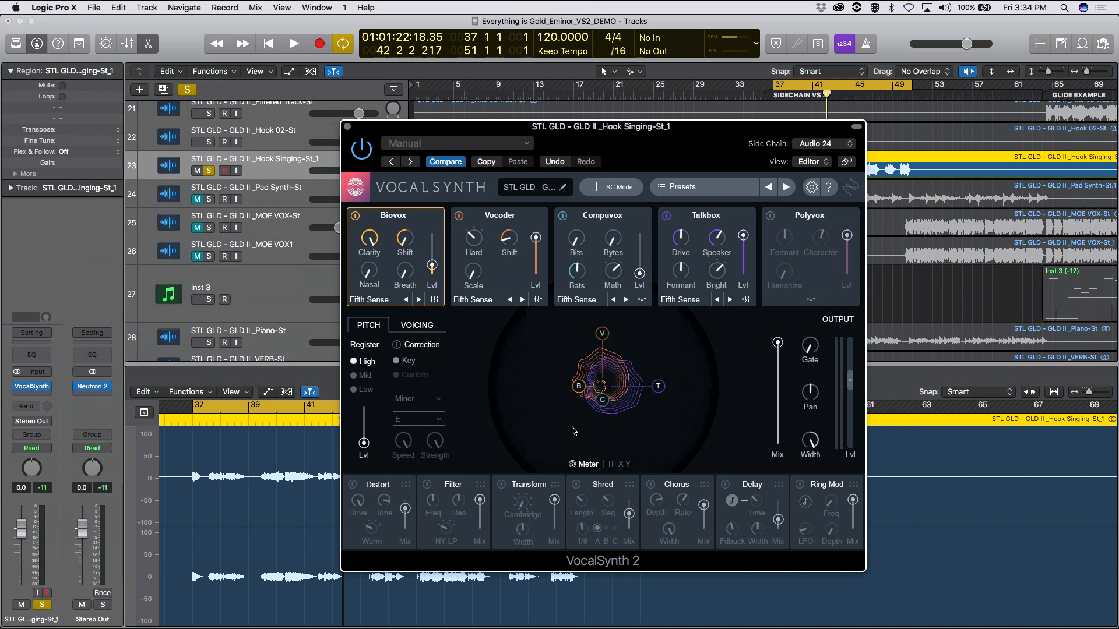
key("space")
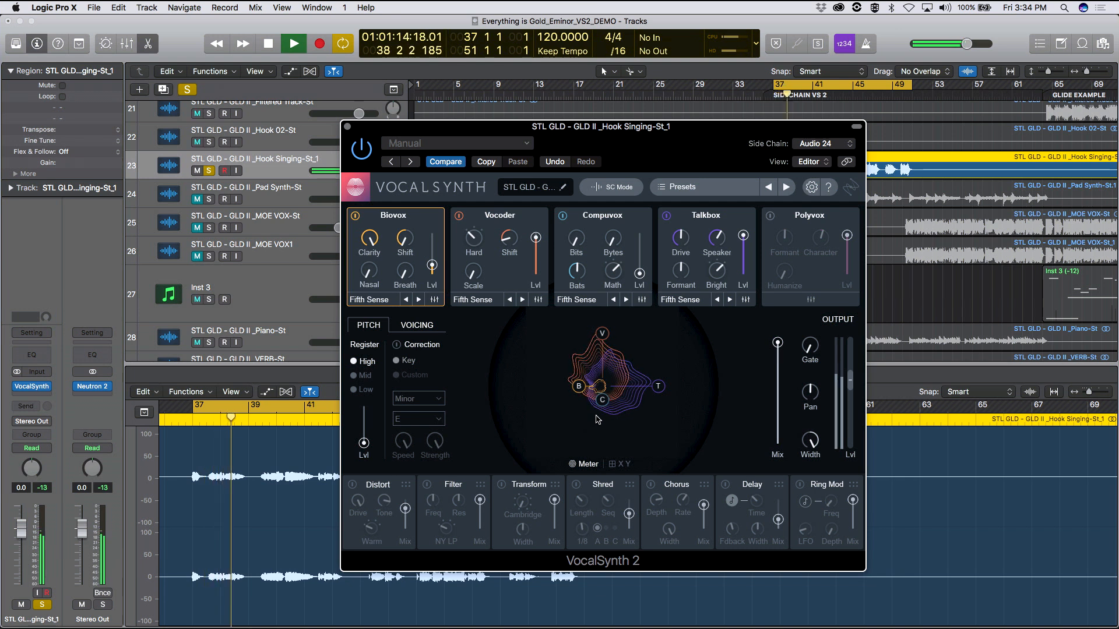
- Raise the Compuvox and Biovox levels to full against lowered Talkbox and Vocoder while listening, and raise Biovox's Breath slightly
left_click_drag(604, 405, 608, 475)
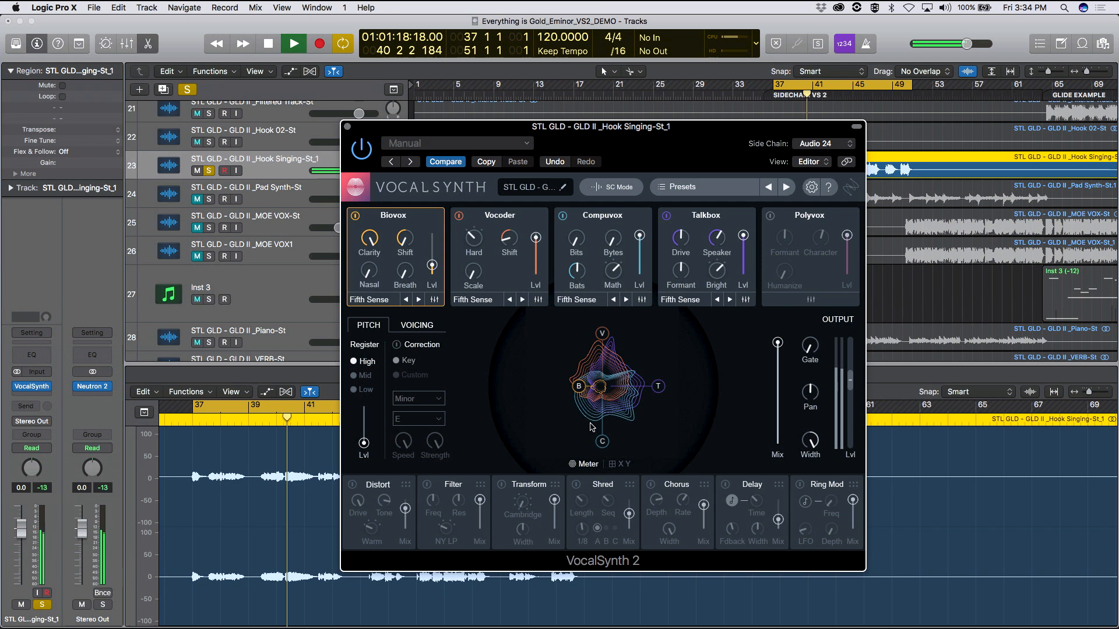
left_click_drag(579, 386, 546, 387)
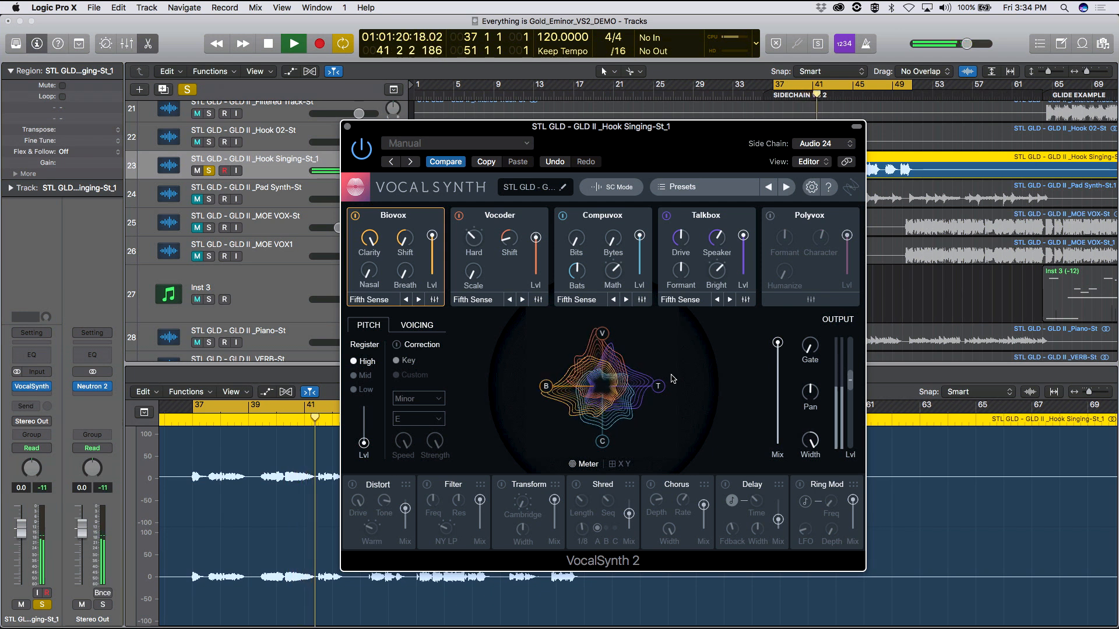
left_click_drag(658, 386, 612, 386)
left_click_drag(602, 334, 592, 516)
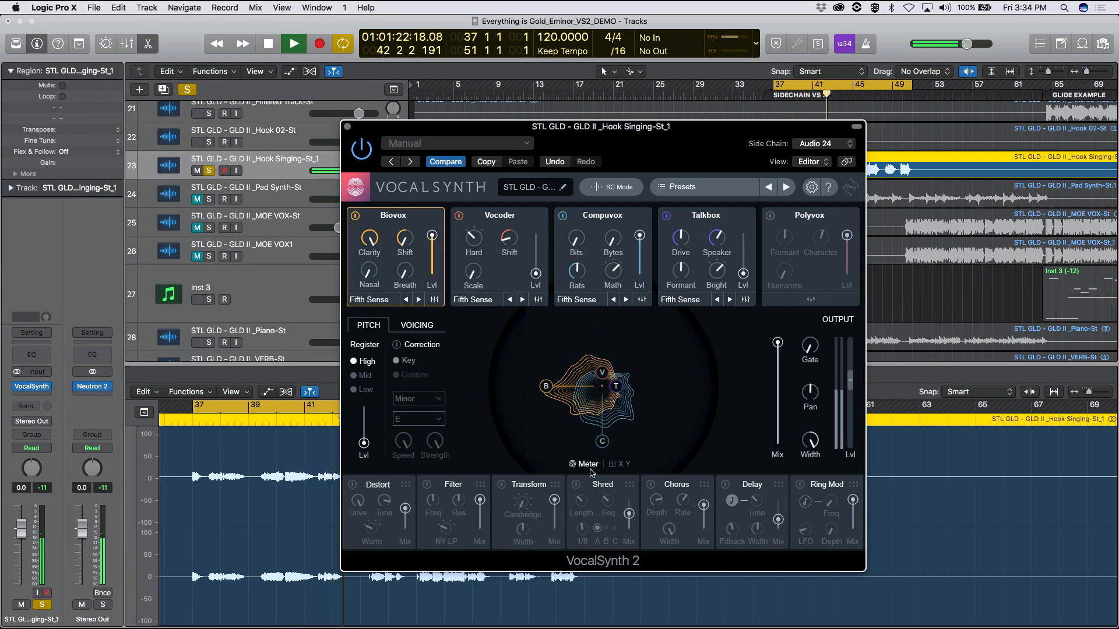
left_click_drag(405, 279, 404, 270)
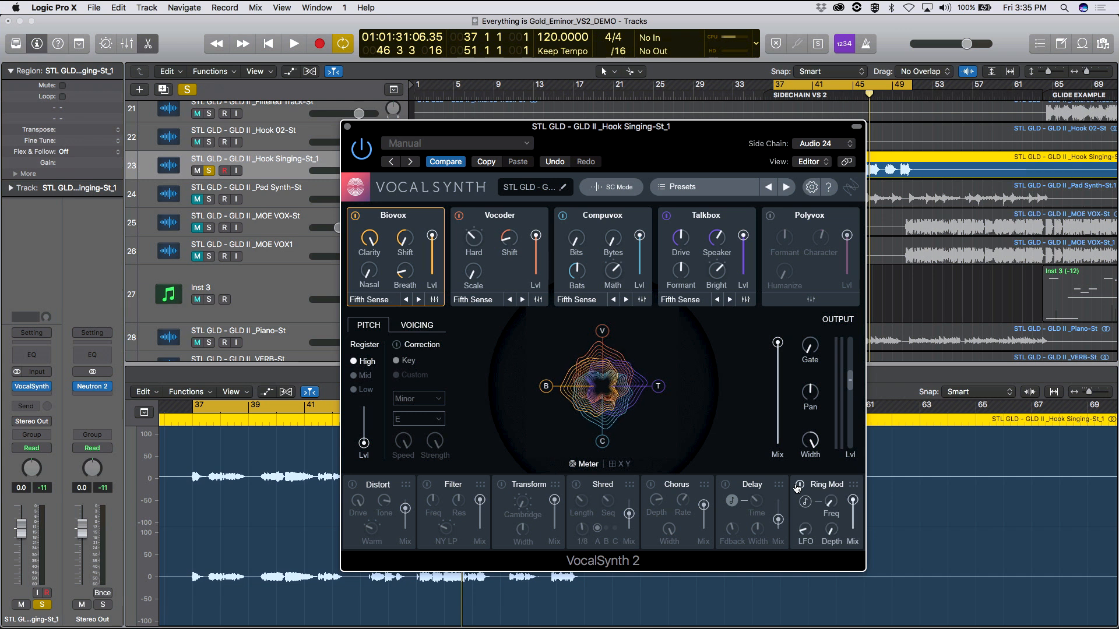
- Audition Ring Mod on the vocal with its frequency at 90 and with tempo-synced times of 1/4 and 1/16, and bypass it
key("space")
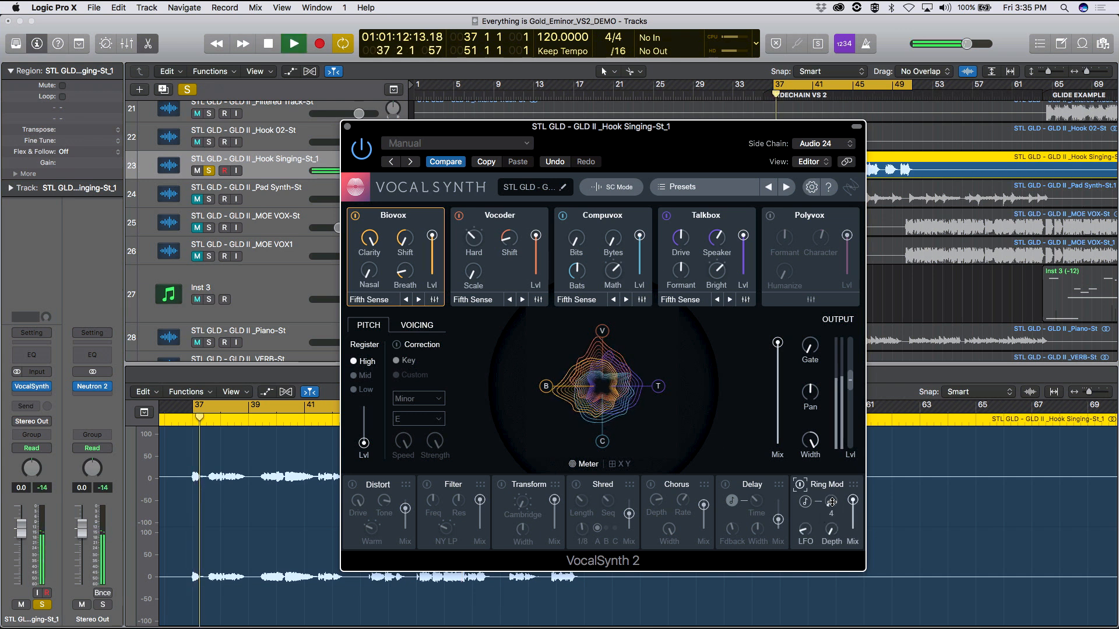
left_click_drag(821, 486, 813, 494)
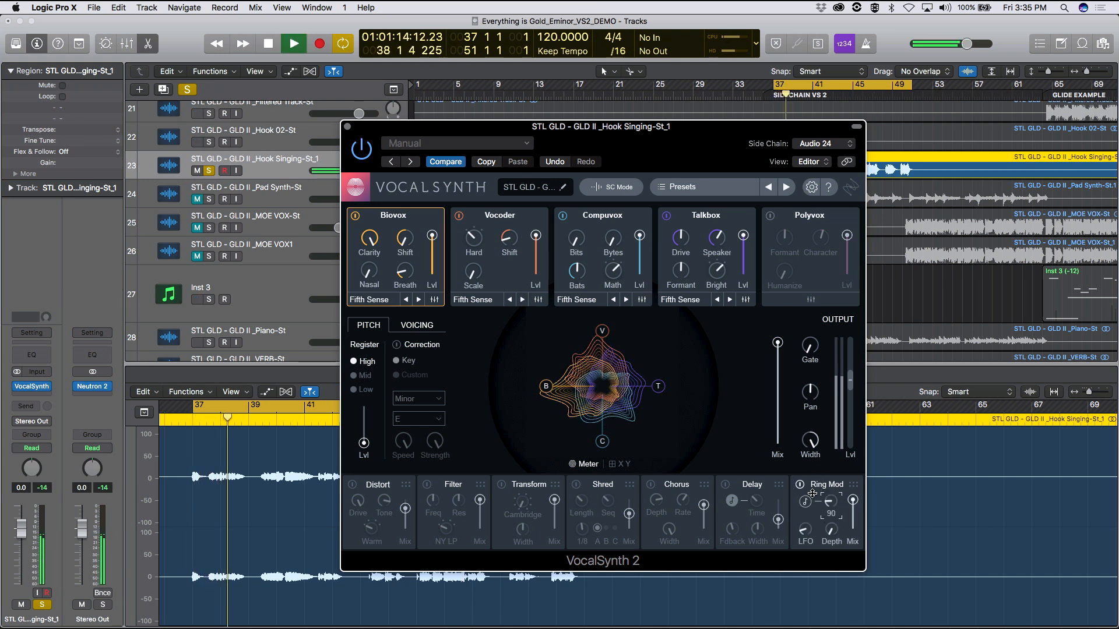
left_click(805, 501)
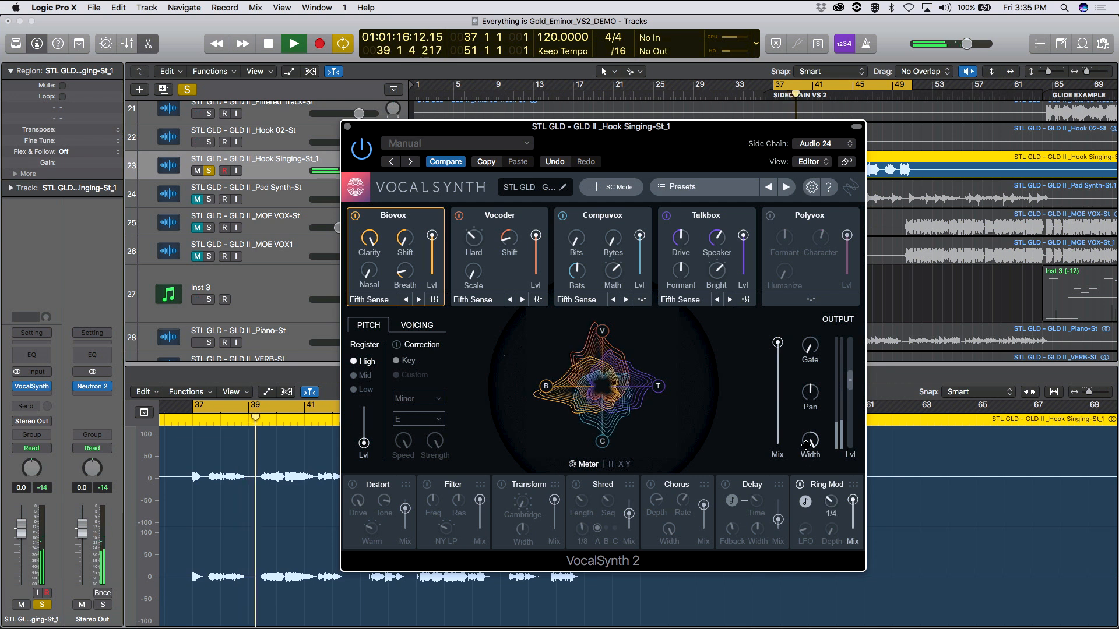
mouse_move(795, 410)
left_mouse_down()
mouse_move(798, 430)
mouse_move(794, 403)
left_mouse_up()
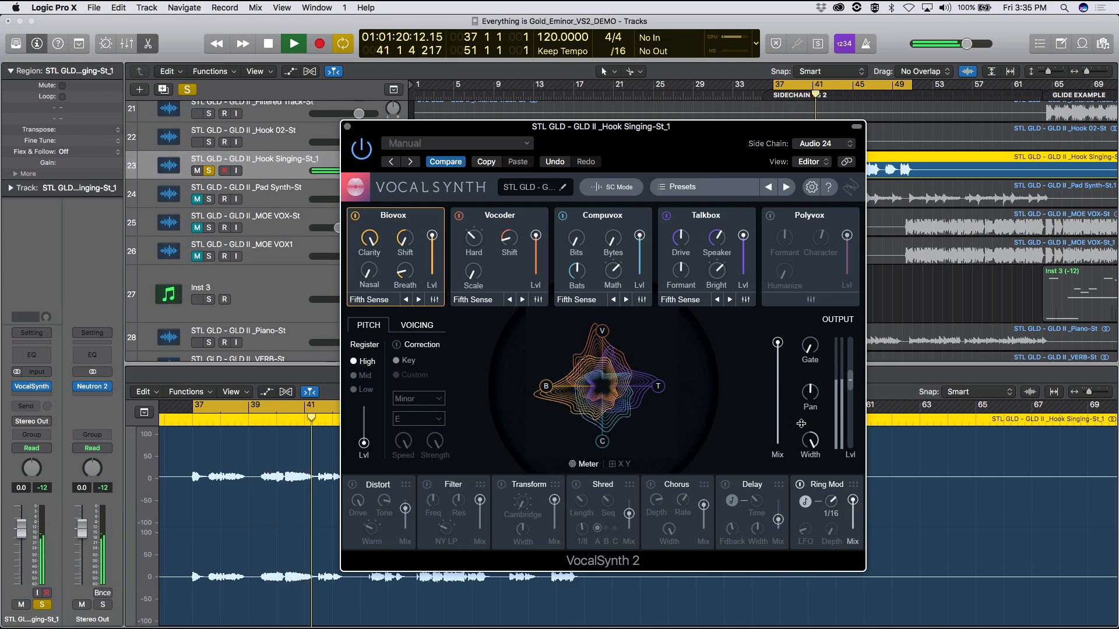
left_click_drag(796, 401, 813, 464)
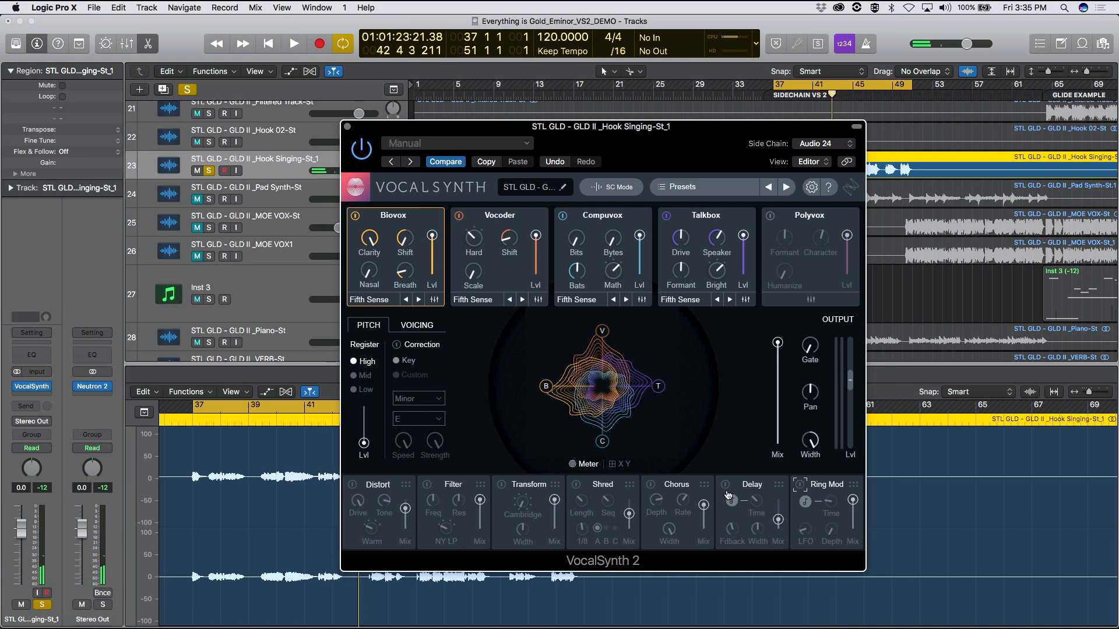
- Play the vocal and adjust the Delay effect's mix while listening
key("space")
left_click_drag(778, 519, 741, 418)
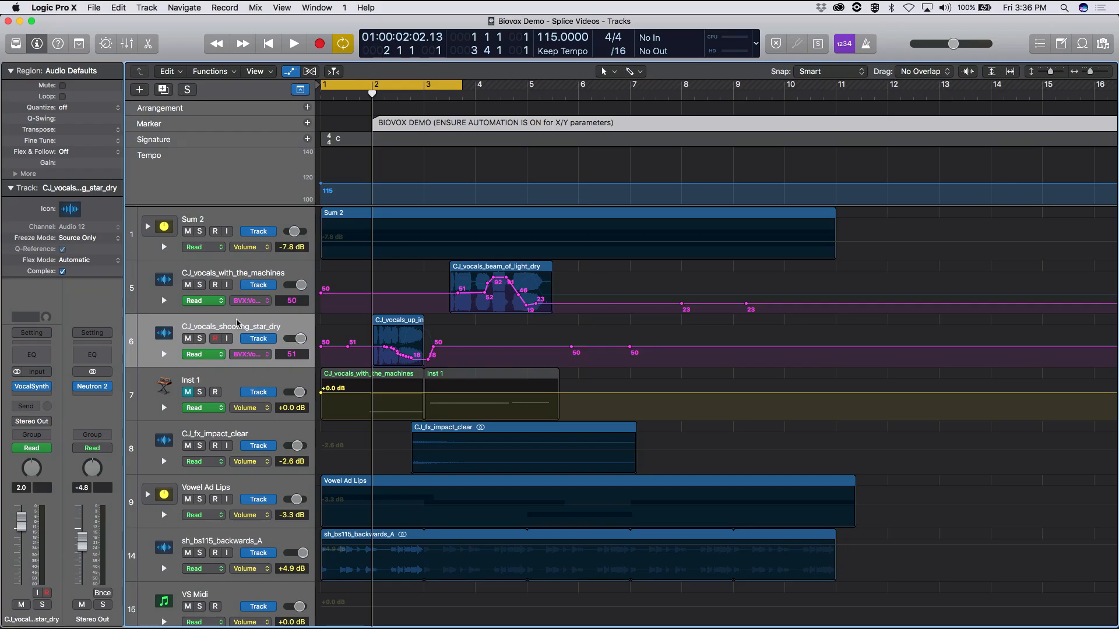
- Solo the CJ_vocals_shooting_star_dry track and move the start of the looped playback range to bar 2
left_click(200, 339)
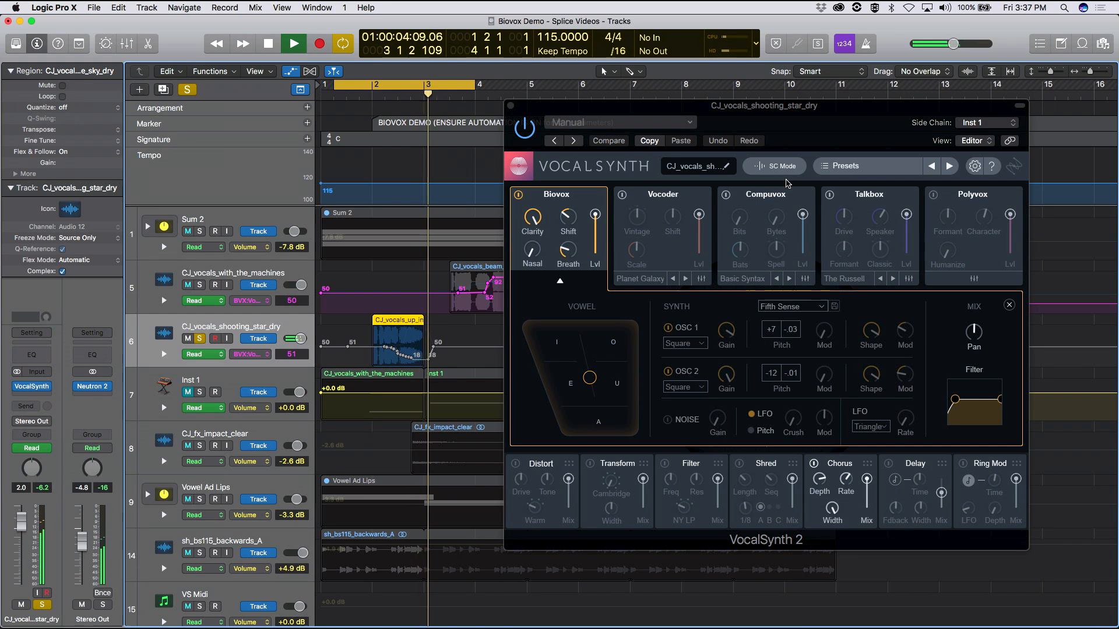
left_click(336, 85)
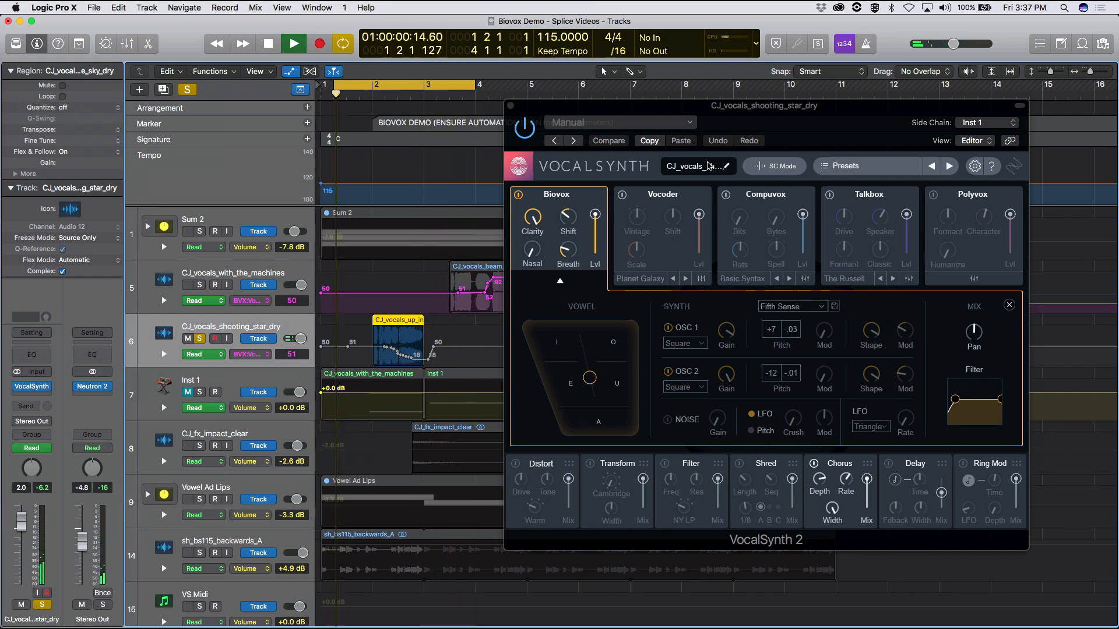
left_click_drag(335, 85, 367, 88)
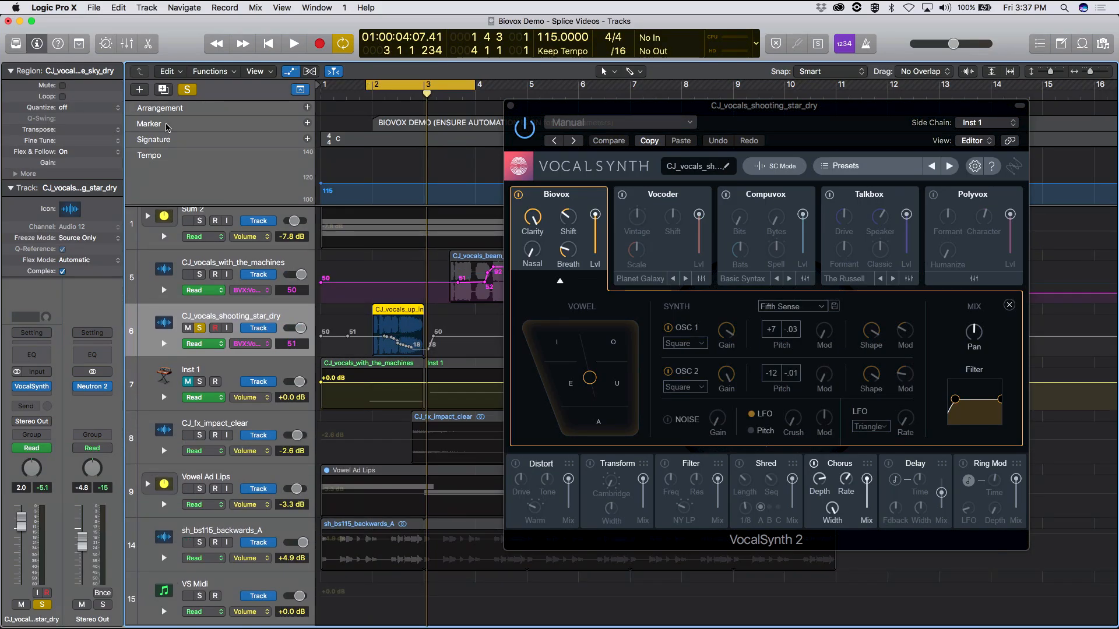
- Examine the soloed vocal track's BVX: Vowel Y automation and return its display to BVX: Vowel X
left_click(268, 353)
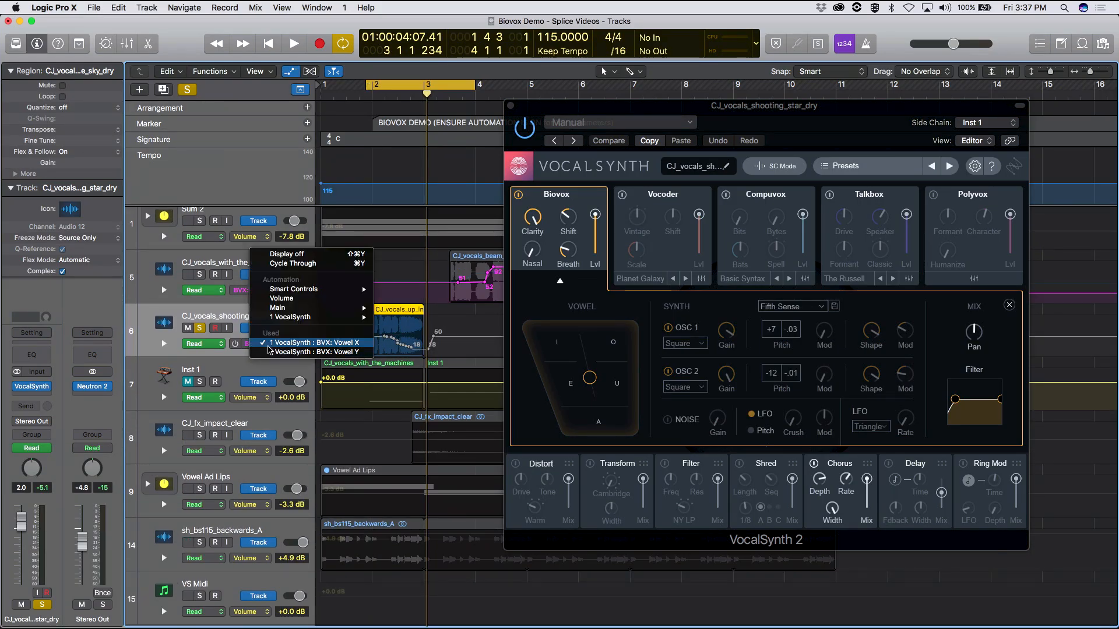
left_click(264, 357)
left_click(265, 345)
left_click(366, 327)
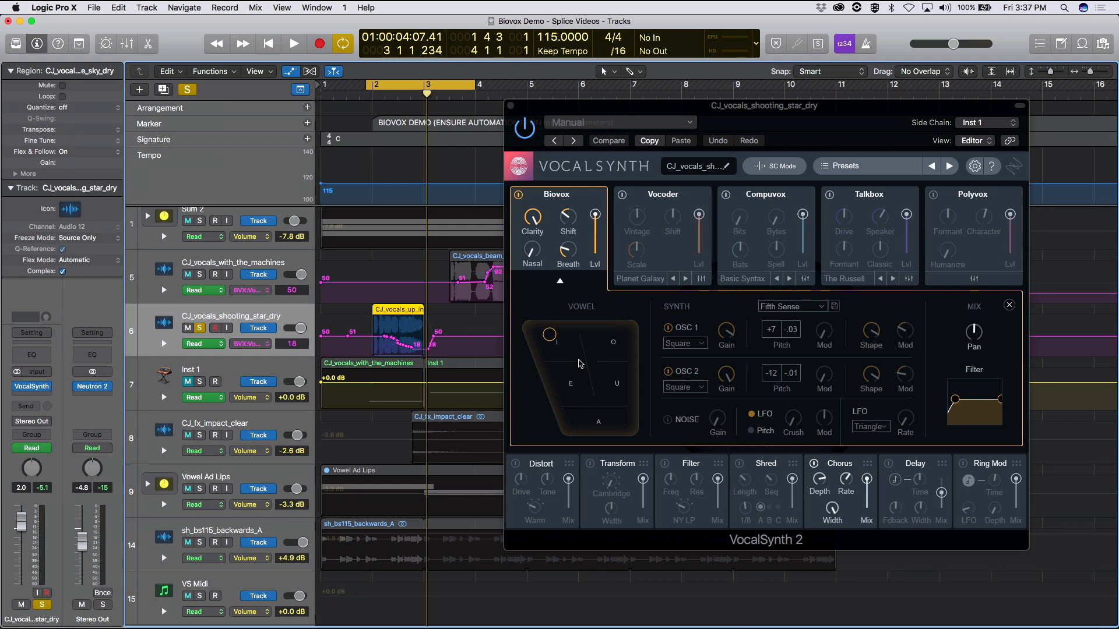
- Play the soloed Guitar track with the Shred effect off and stop playback
key("space")
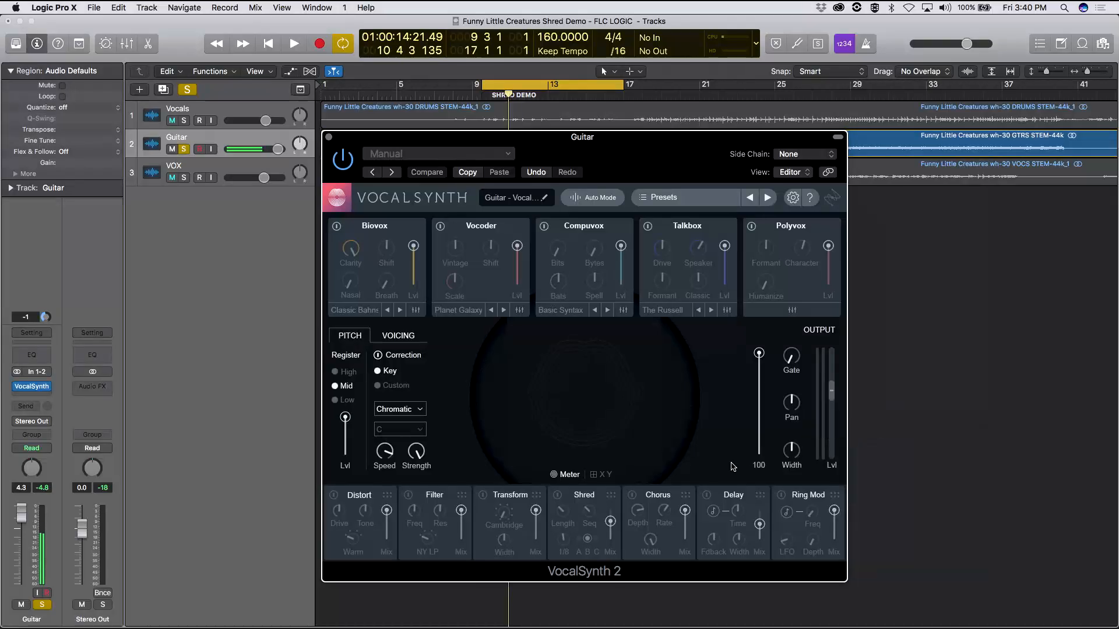
key("space")
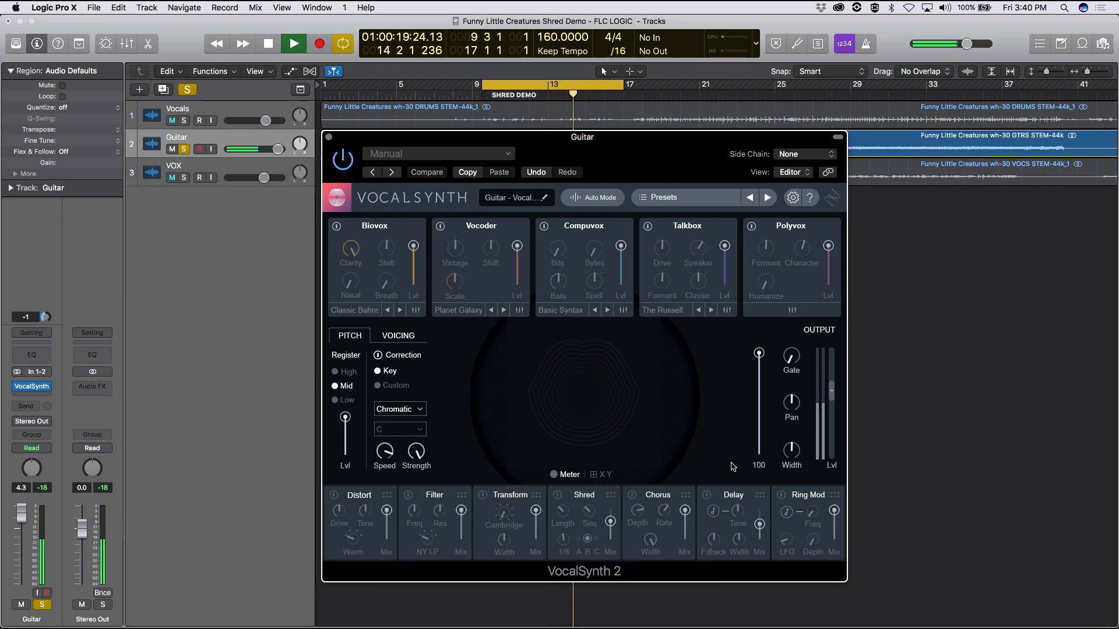
key("space")
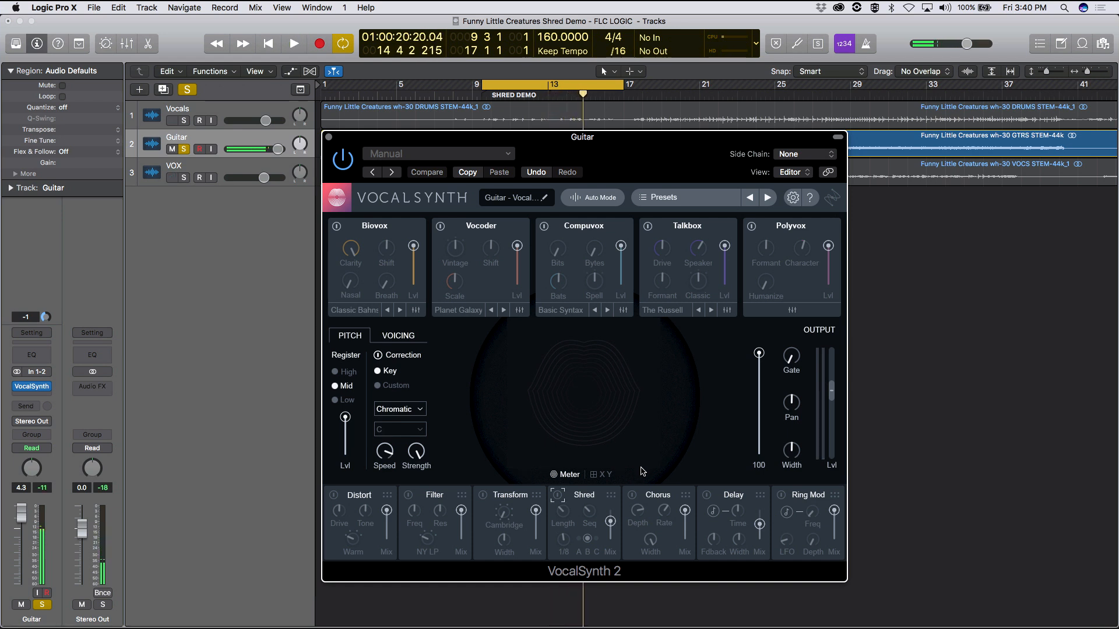
- Enable the Shred effect on the Guitar track and audition the soloed guitar with it
left_click(557, 496)
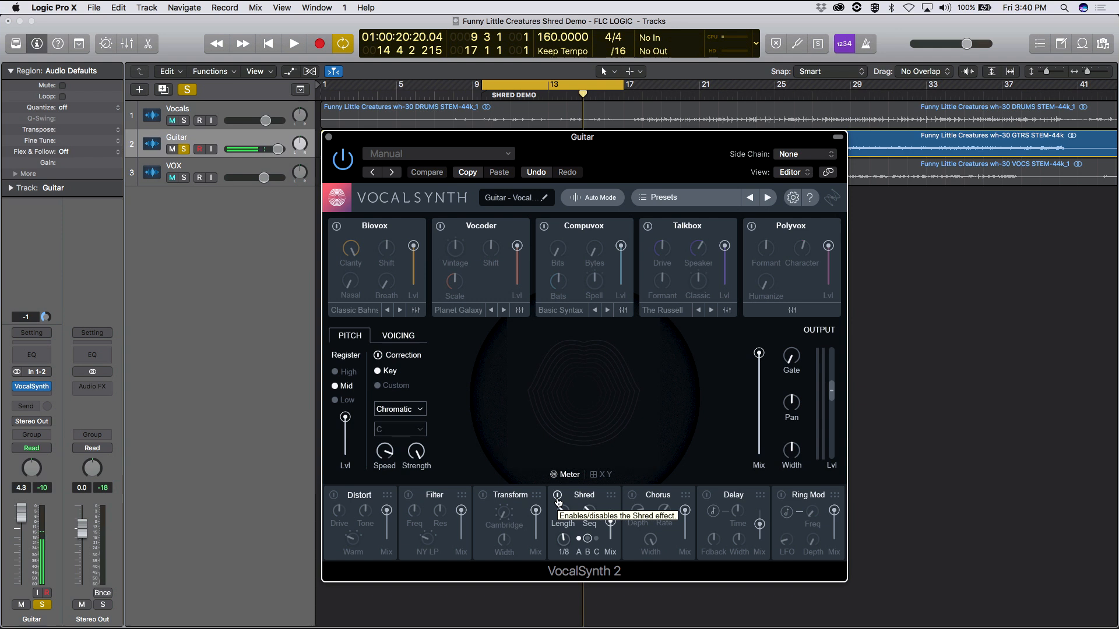
key("space")
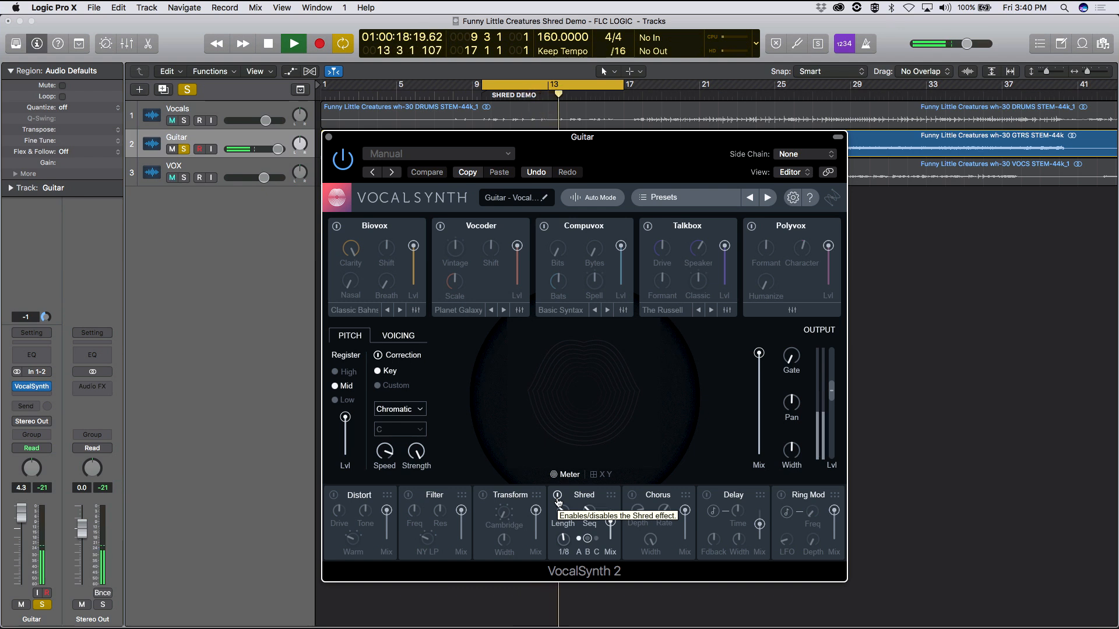
key("space")
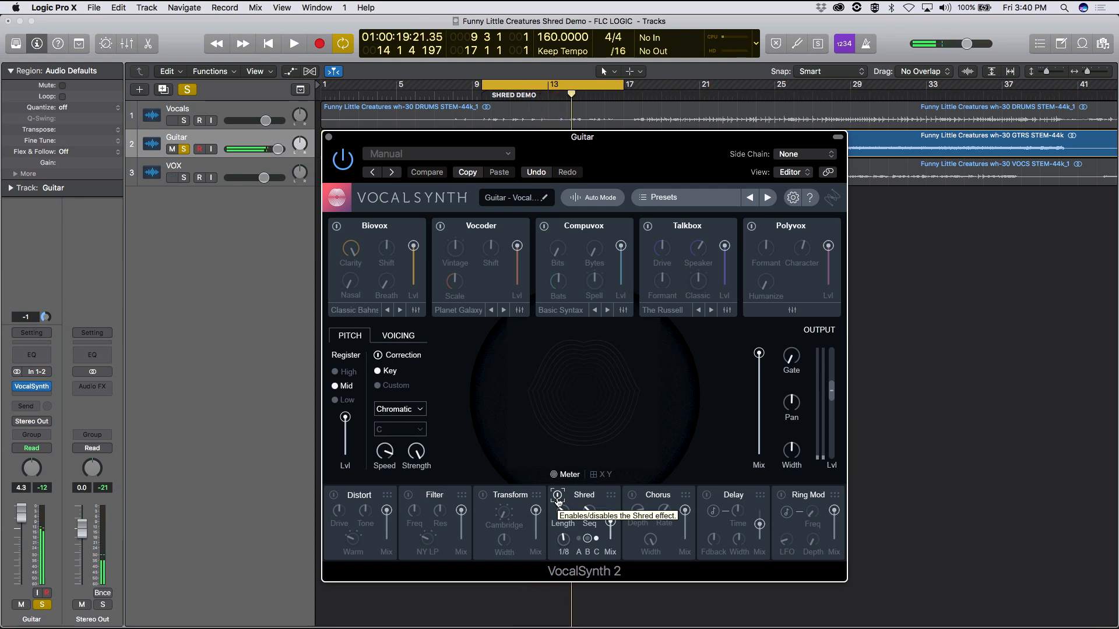
- Unsolo the Guitar track and compare Shred off and on while the full mix plays
left_click(184, 150)
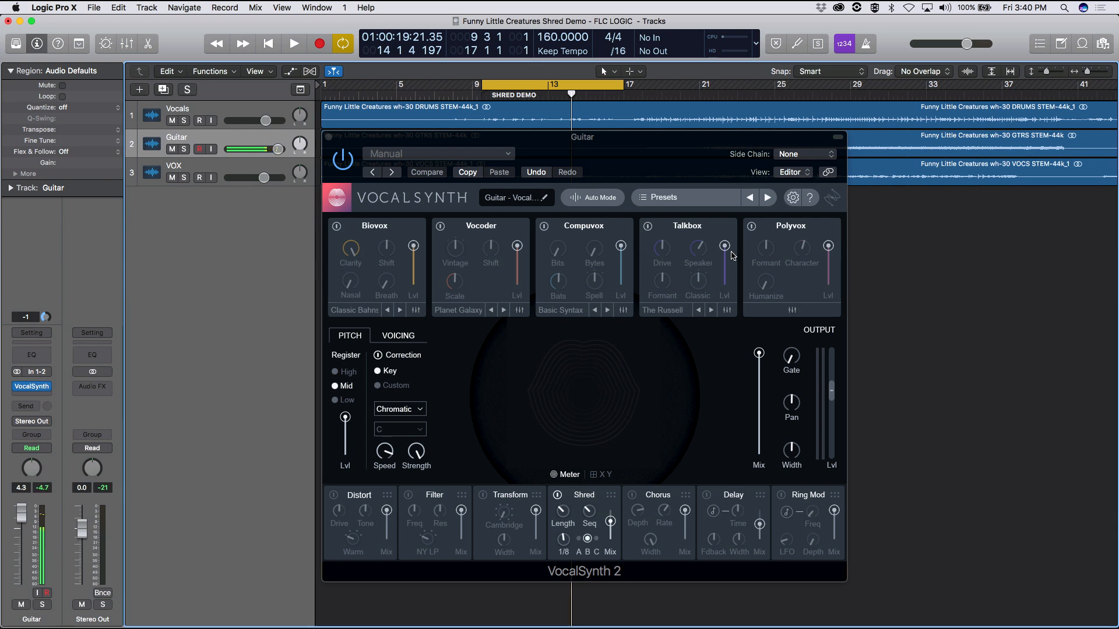
left_click(558, 497)
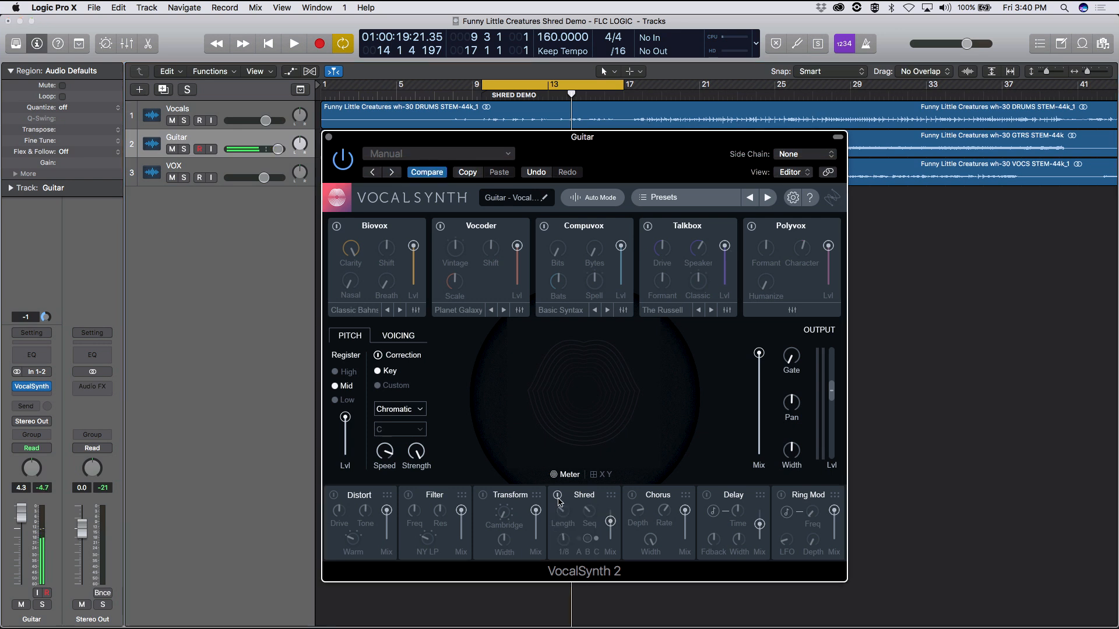
key("space")
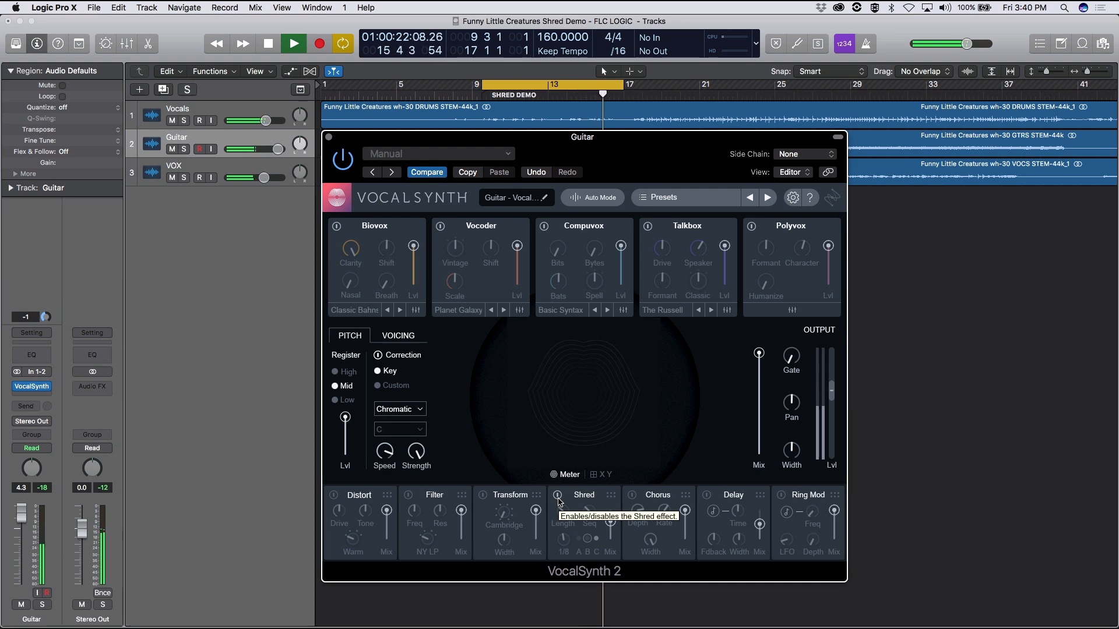
left_click(558, 499)
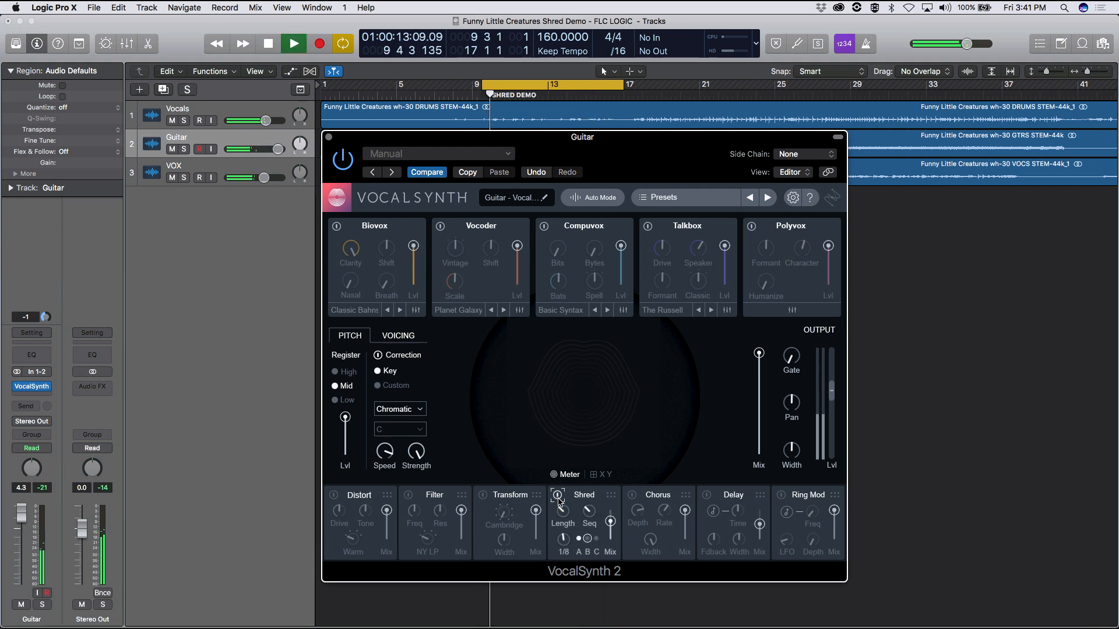